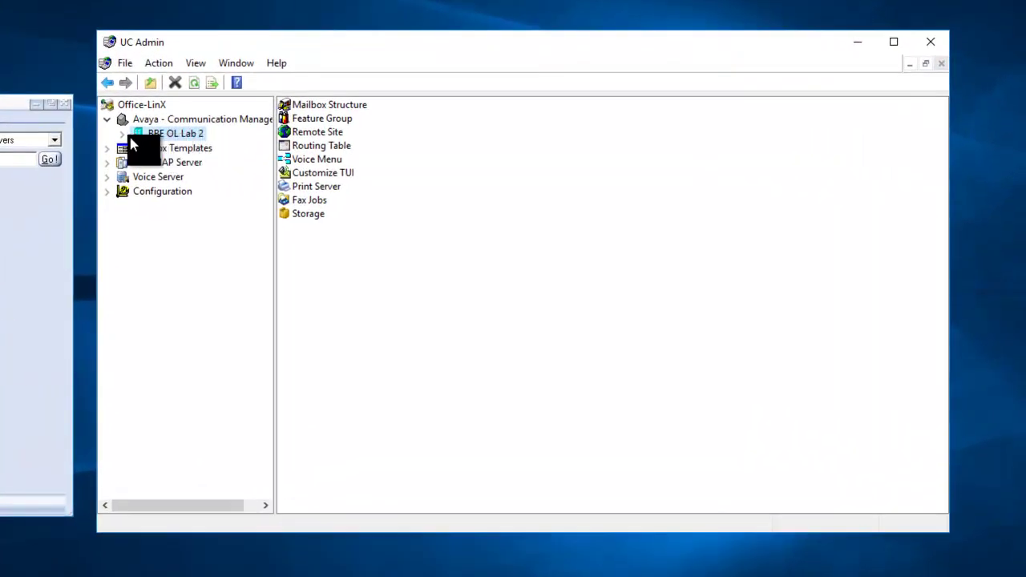
Create a new voice menu under BBE OL Lab 2
{"action": "left_click", "coordinate": [123, 134]}
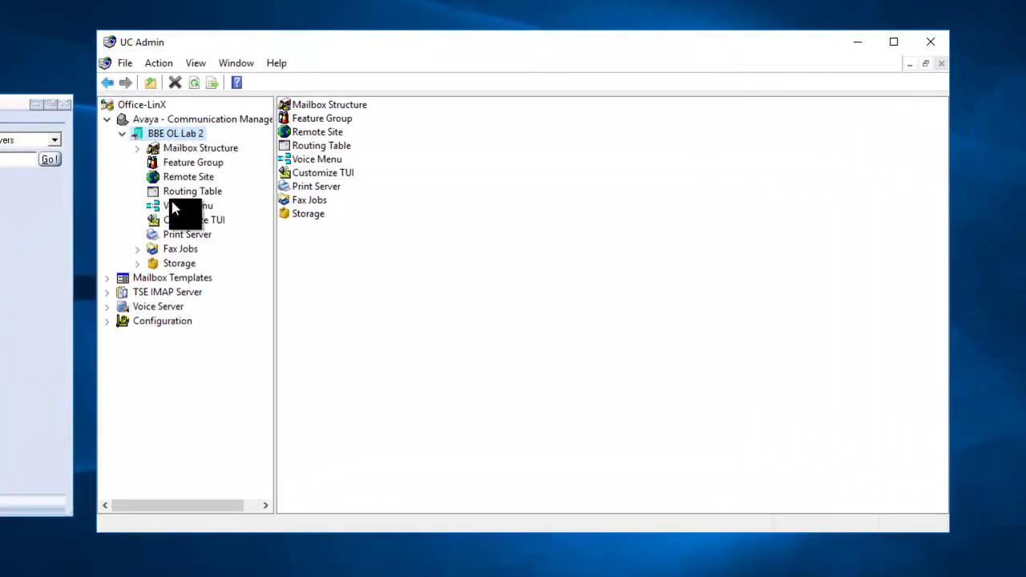
{"action": "left_click", "coordinate": [176, 210]}
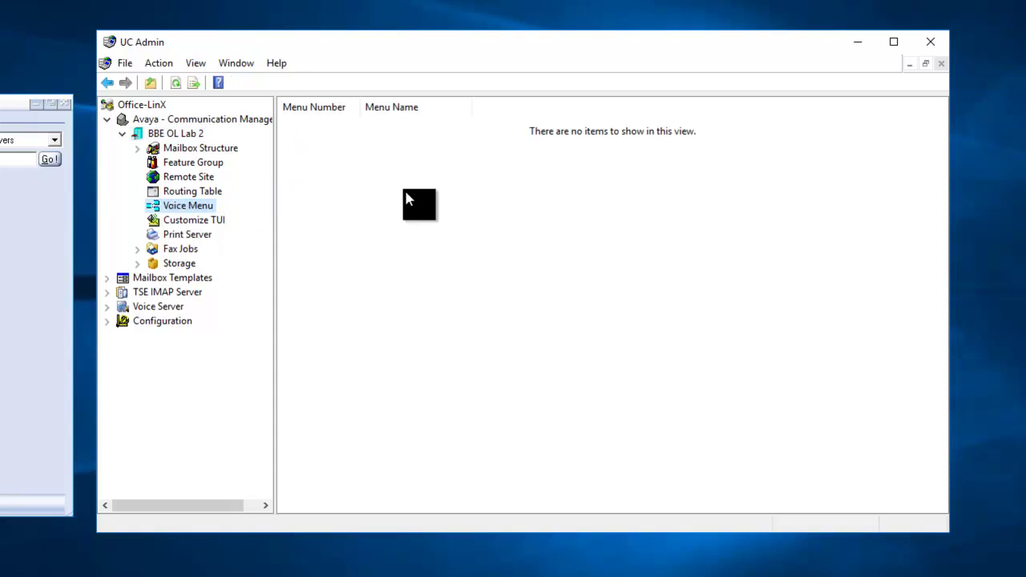
{"action": "right_click", "coordinate": [191, 212]}
{"action": "mouse_move", "coordinate": [233, 239]}
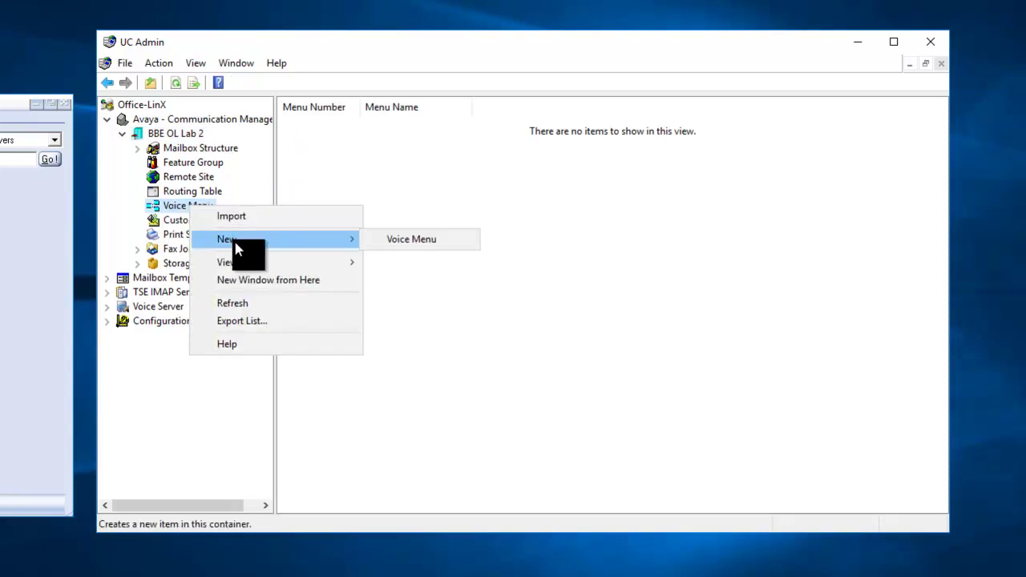
{"action": "left_click", "coordinate": [407, 250]}
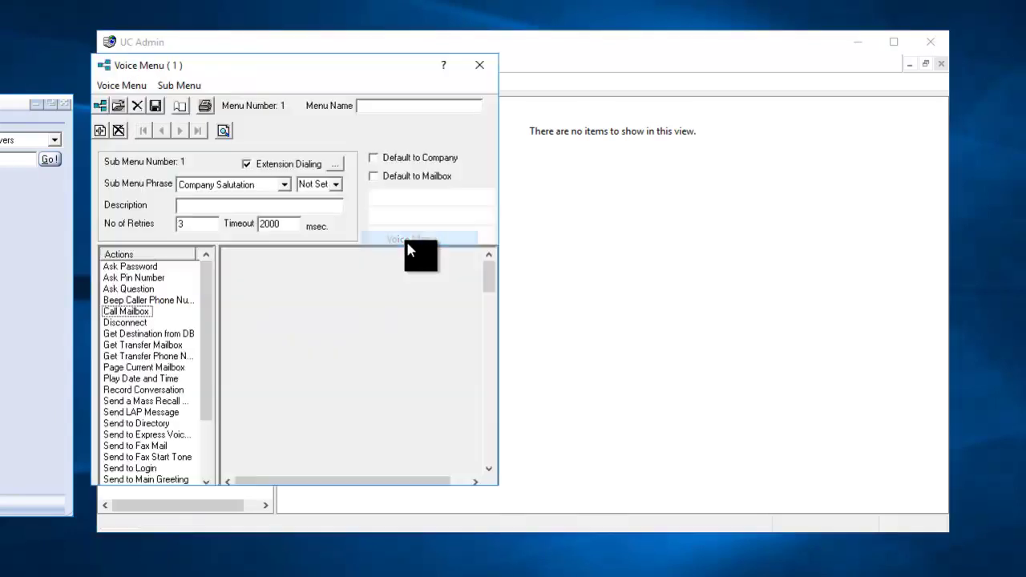
Name the voice menu "Company Main Greeting" and check the mailbox options for its sub menu phrase
{"action": "left_click_drag", "start_coordinate": [324, 70], "coordinate": [385, 71]}
{"action": "left_click", "coordinate": [577, 78]}
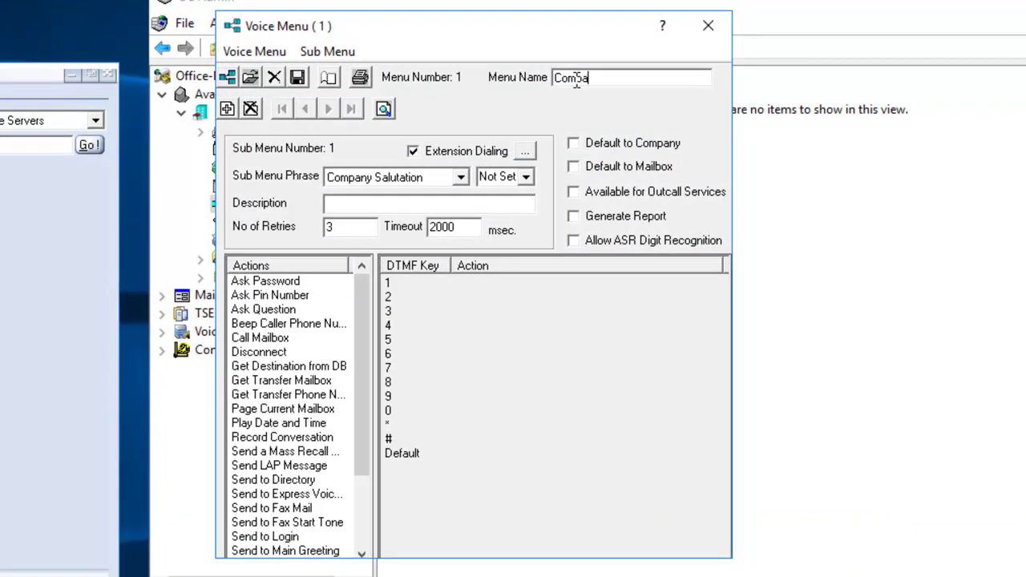
{"action": "type", "text": "Company Main Greeting"}
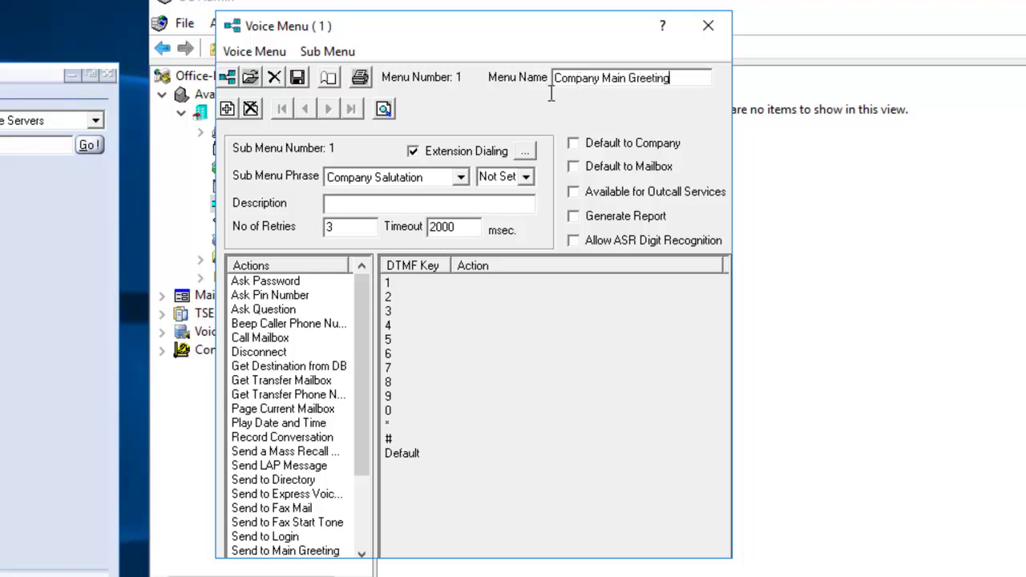
{"action": "left_click", "coordinate": [526, 176]}
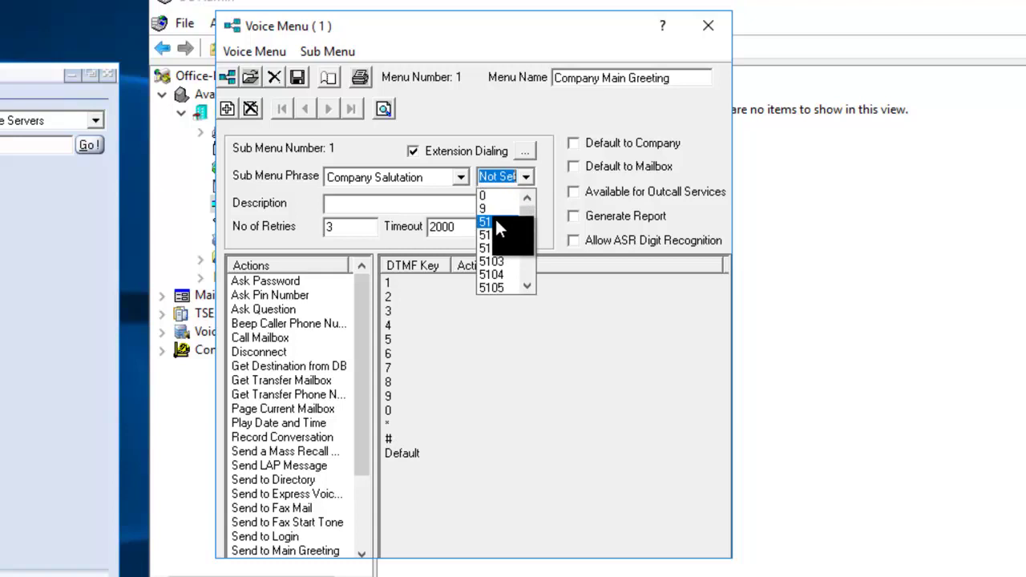
{"action": "left_click", "coordinate": [522, 177]}
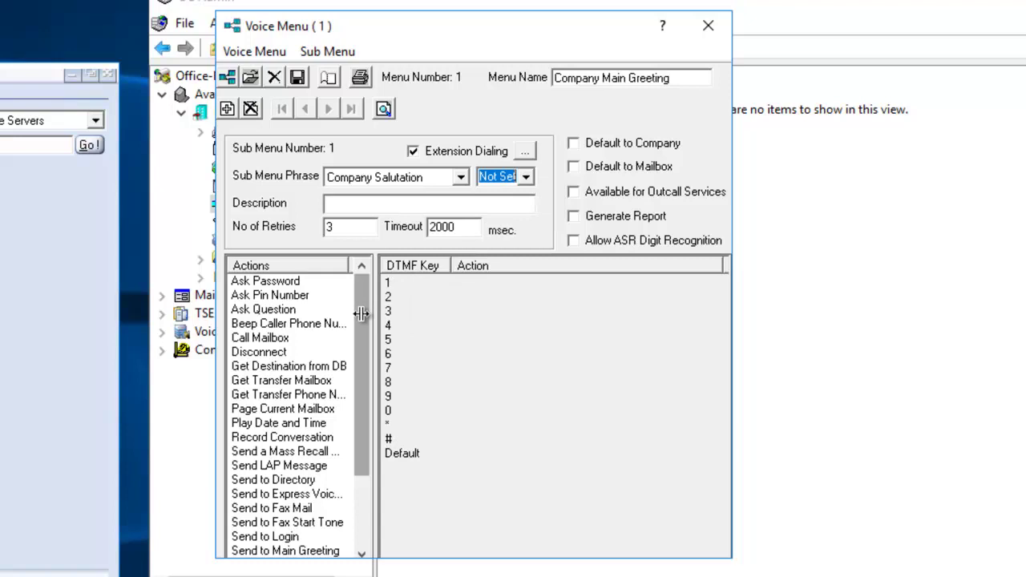
Assign Send to Sub Menu to DTMF key 1 with the description "Business Hours", leaving the next sub menu unset
{"action": "left_click_drag", "start_coordinate": [360, 319], "coordinate": [374, 422]}
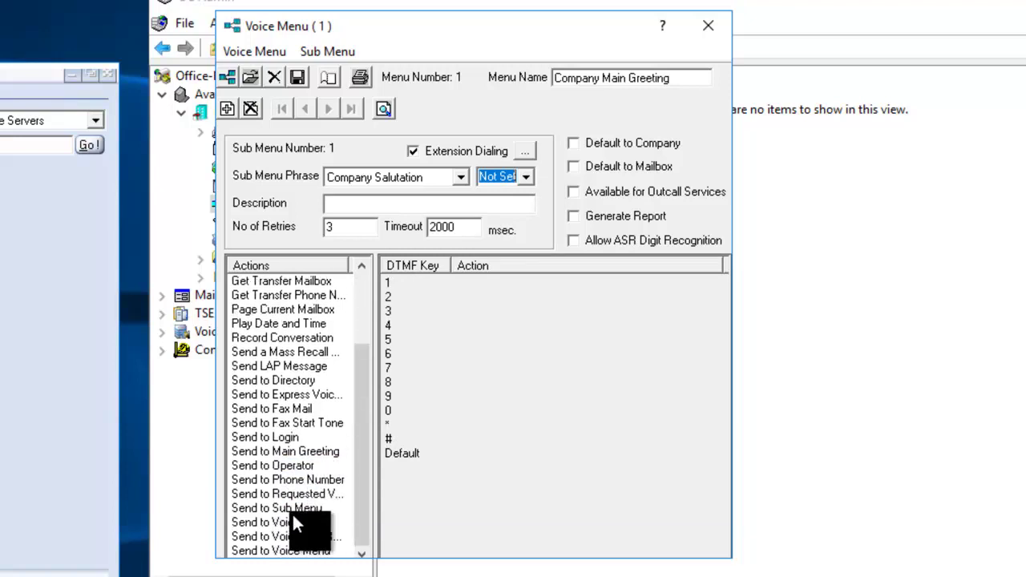
{"action": "left_click_drag", "start_coordinate": [291, 506], "coordinate": [517, 283]}
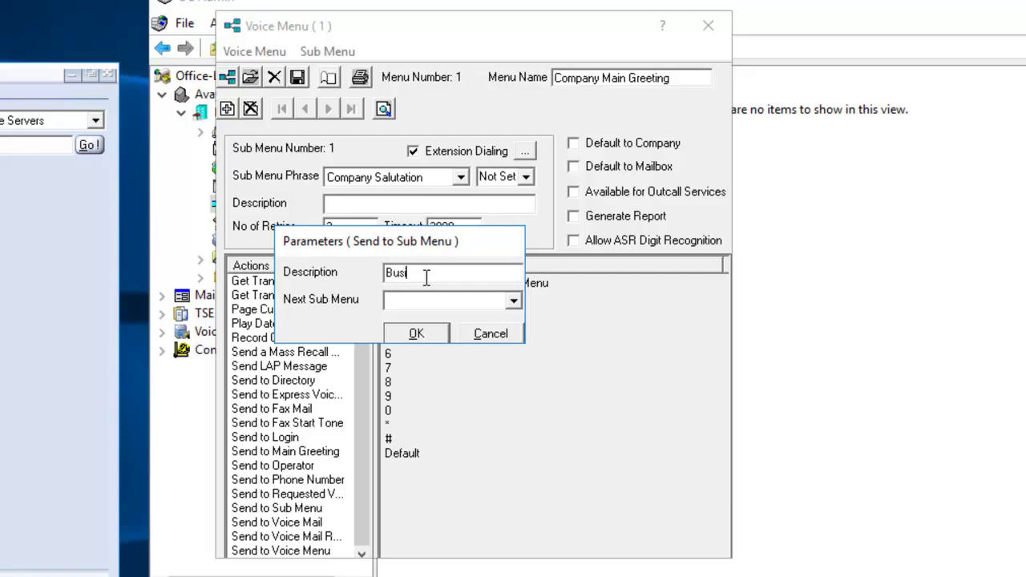
{"action": "type", "text": "Hours"}
{"action": "left_click", "coordinate": [408, 332]}
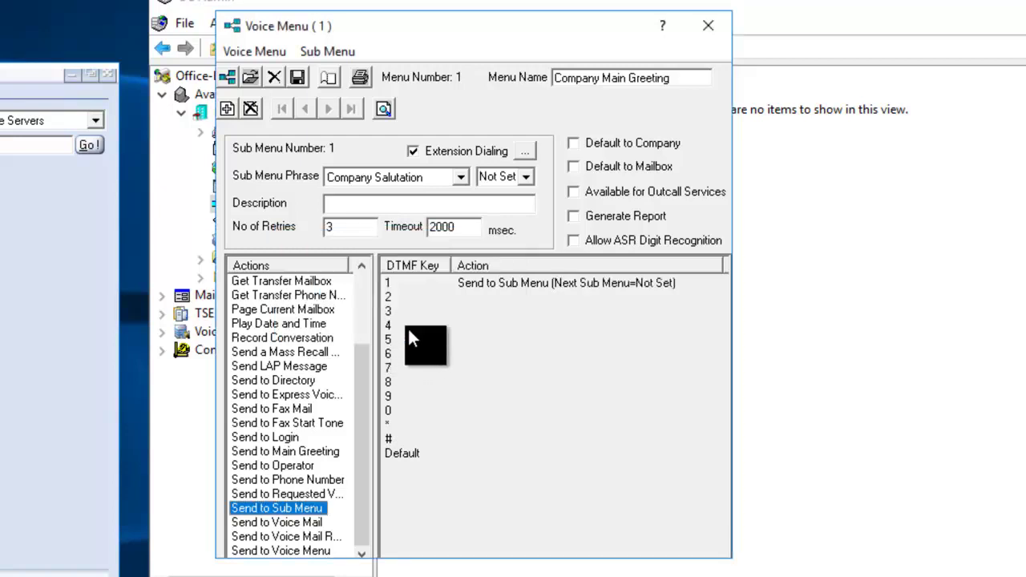
{"action": "left_click", "coordinate": [404, 338]}
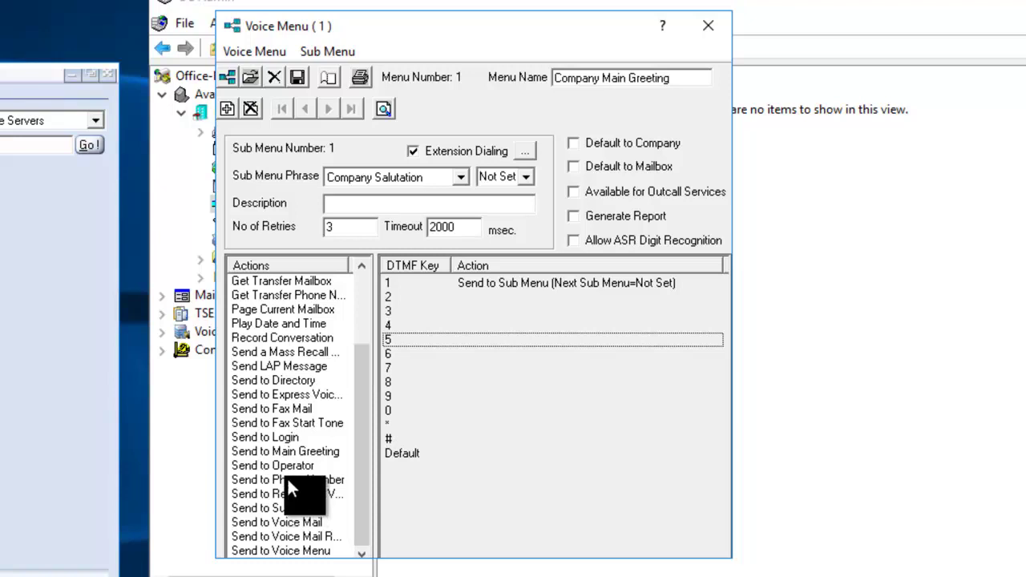
Assign Send to Phone Number to DTMF key 2 with the sales extension number and the description "Transfer Sales"
{"action": "left_click_drag", "start_coordinate": [287, 478], "coordinate": [531, 293]}
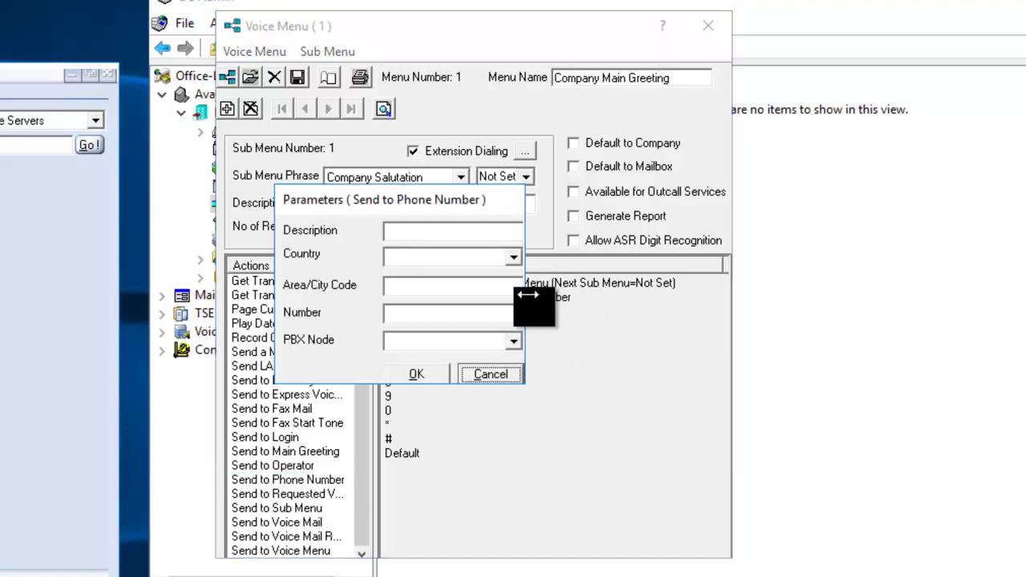
{"action": "left_click", "coordinate": [432, 313]}
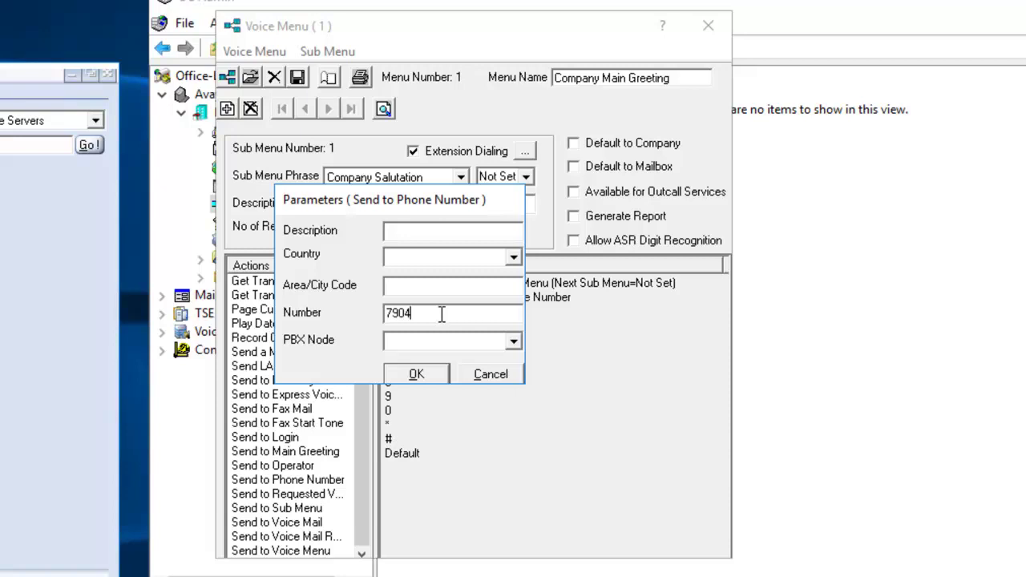
{"action": "left_click", "coordinate": [433, 234]}
{"action": "type", "text": "Transfer Sales"}
{"action": "left_click", "coordinate": [422, 374]}
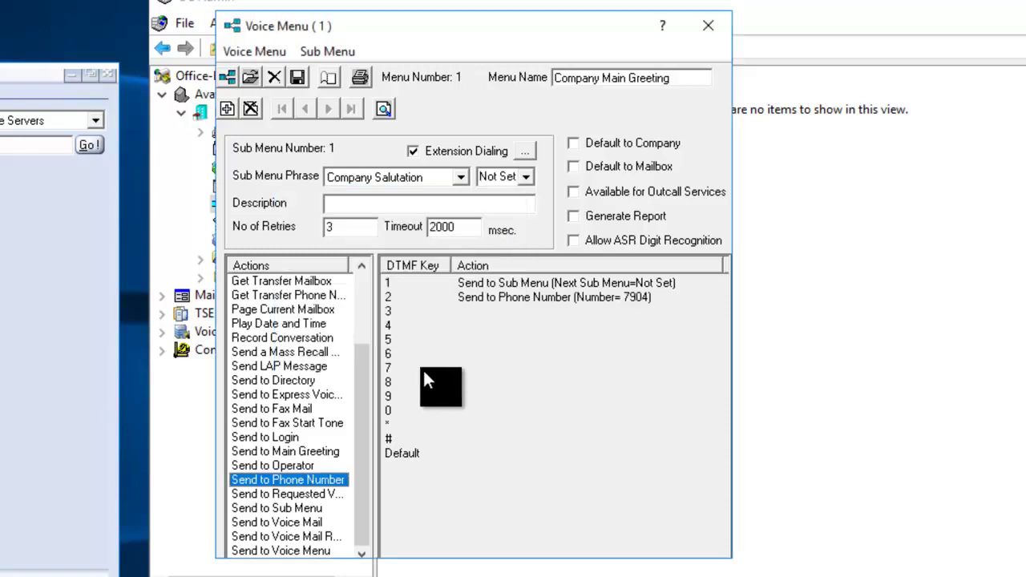
Assign Send to Phone Number to DTMF key 3 with the description "Transfer Service" and the service extension number
{"action": "left_click_drag", "start_coordinate": [288, 475], "coordinate": [498, 309]}
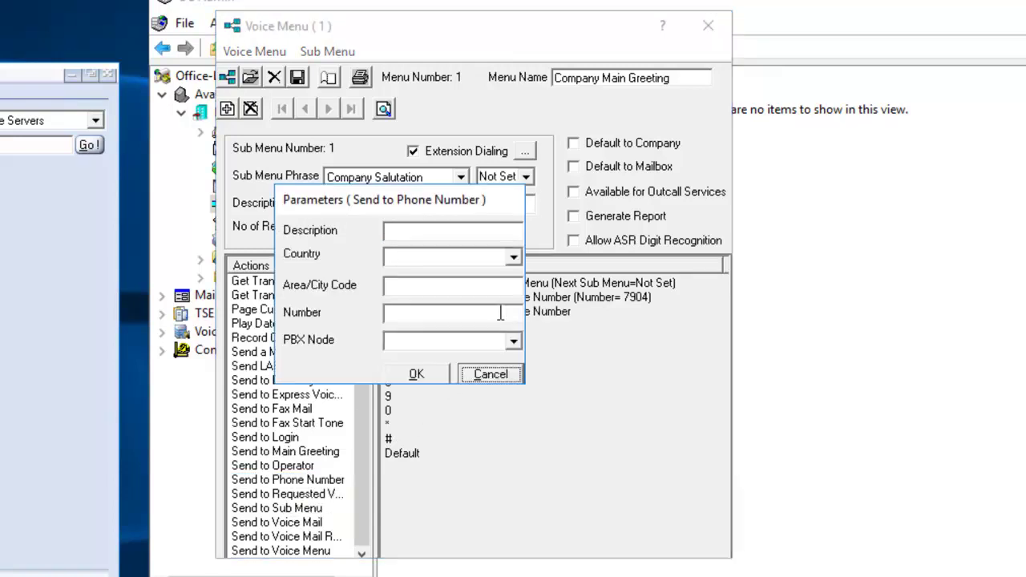
{"action": "left_click", "coordinate": [424, 232]}
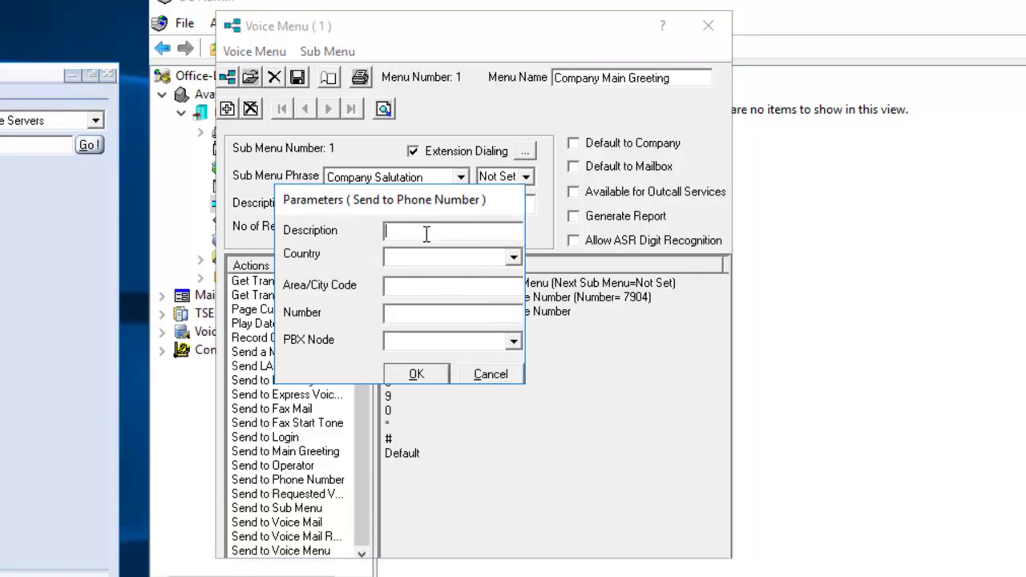
{"action": "type", "text": "Tran"}
{"action": "type", "text": "sfer Service"}
{"action": "type", "text": "7905"}
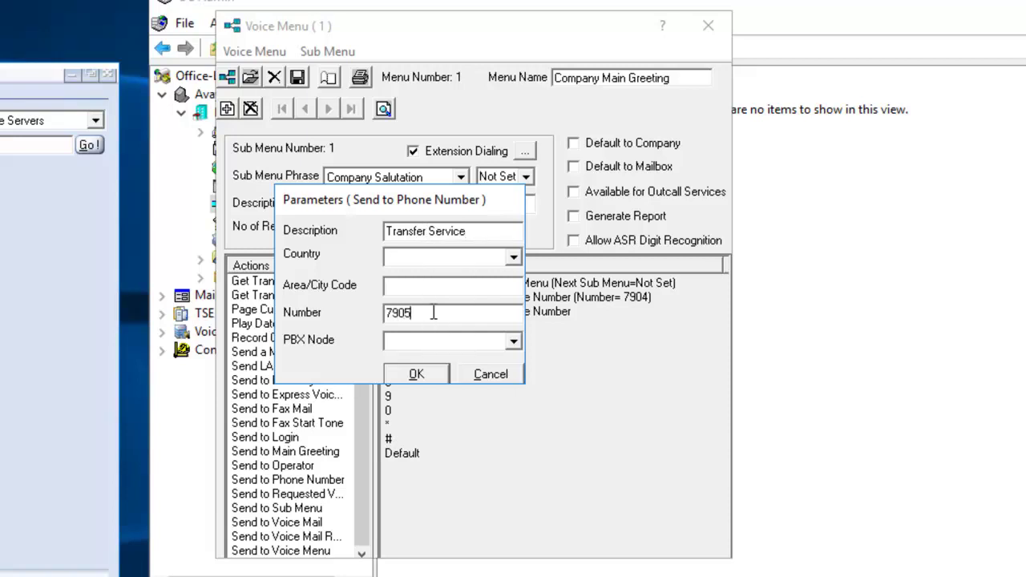
{"action": "left_click", "coordinate": [416, 375]}
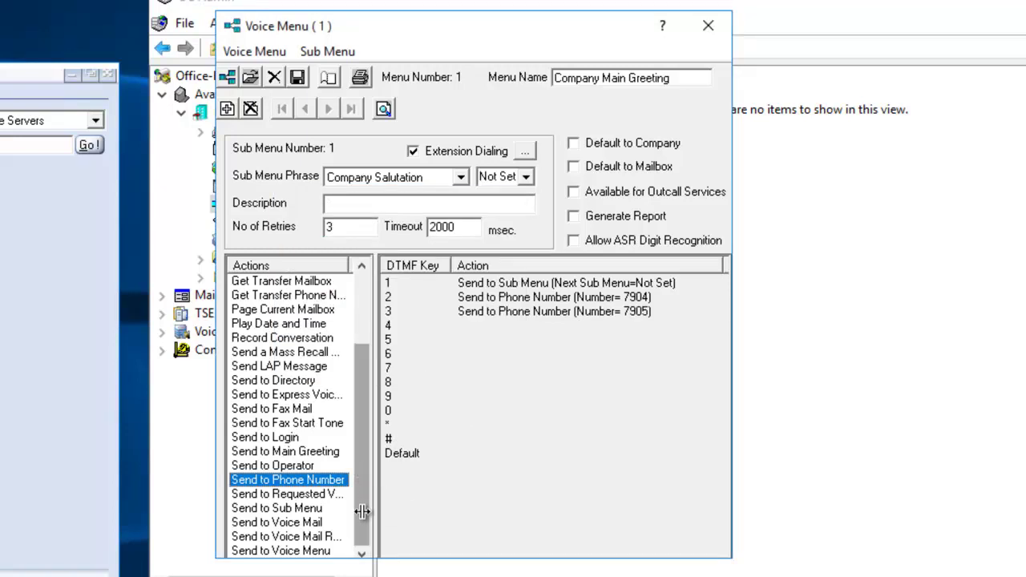
Assign Send to Operator to DTMF key 0 and set the sub menu timeout to 4000 msec
{"action": "left_click", "coordinate": [274, 465]}
{"action": "left_click_drag", "start_coordinate": [514, 412], "coordinate": [343, 224]}
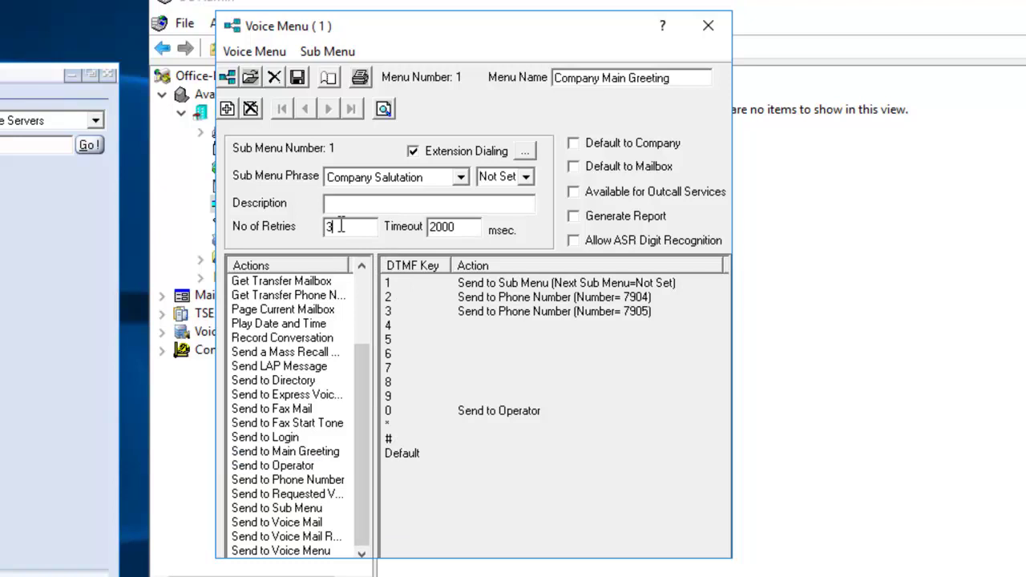
{"action": "left_click", "coordinate": [438, 228]}
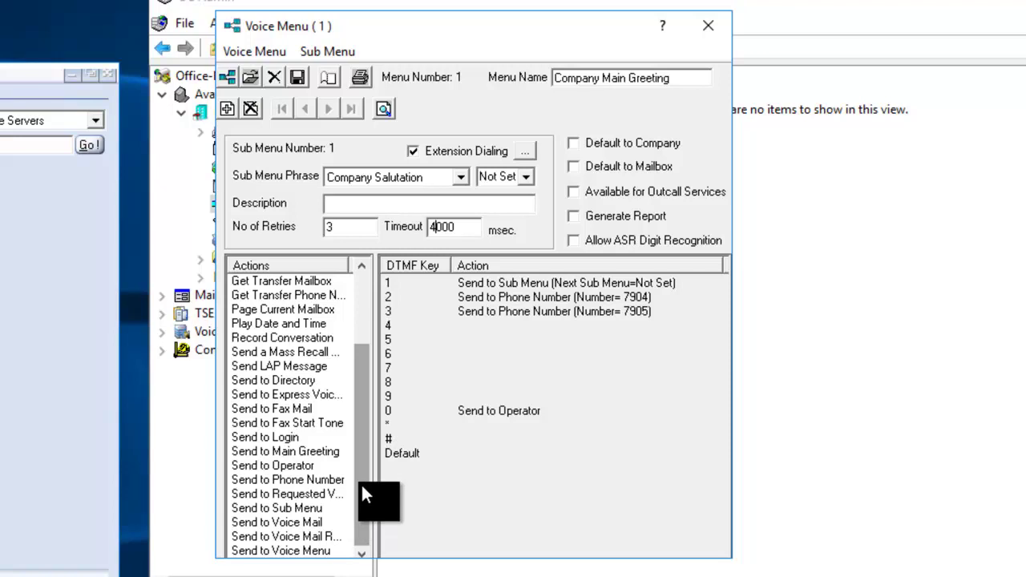
Assign Disconnect to the Default key with the Play Disconnect Prompt option enabled
{"action": "left_click_drag", "start_coordinate": [360, 478], "coordinate": [361, 371]}
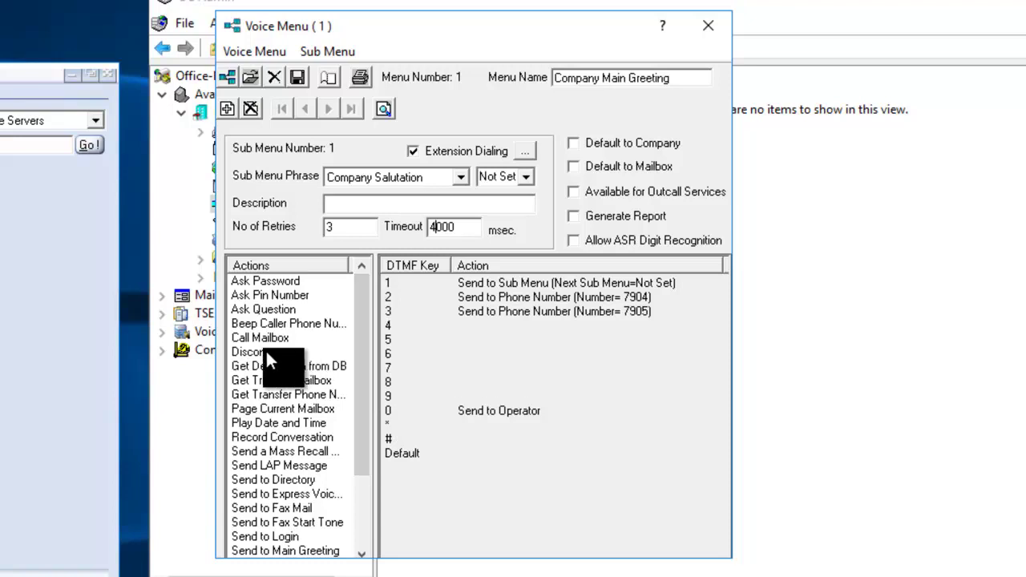
{"action": "left_click_drag", "start_coordinate": [264, 352], "coordinate": [501, 452]}
{"action": "left_click", "coordinate": [290, 287]}
{"action": "left_click", "coordinate": [411, 324]}
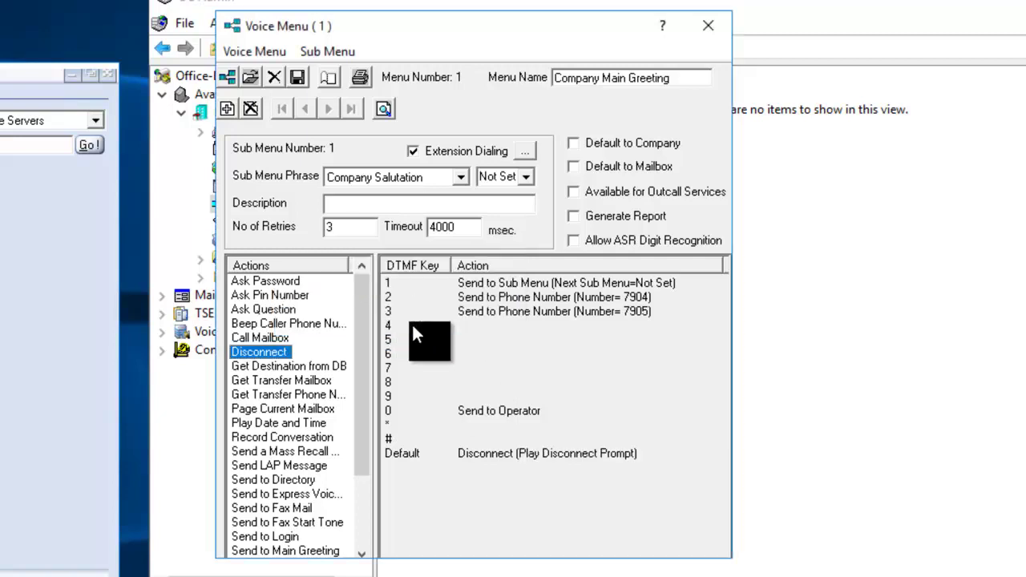
Add a second sub menu to the Company Main Greeting menu and describe it as "Business Hours"
{"action": "left_click_drag", "start_coordinate": [437, 26], "coordinate": [447, 28]}
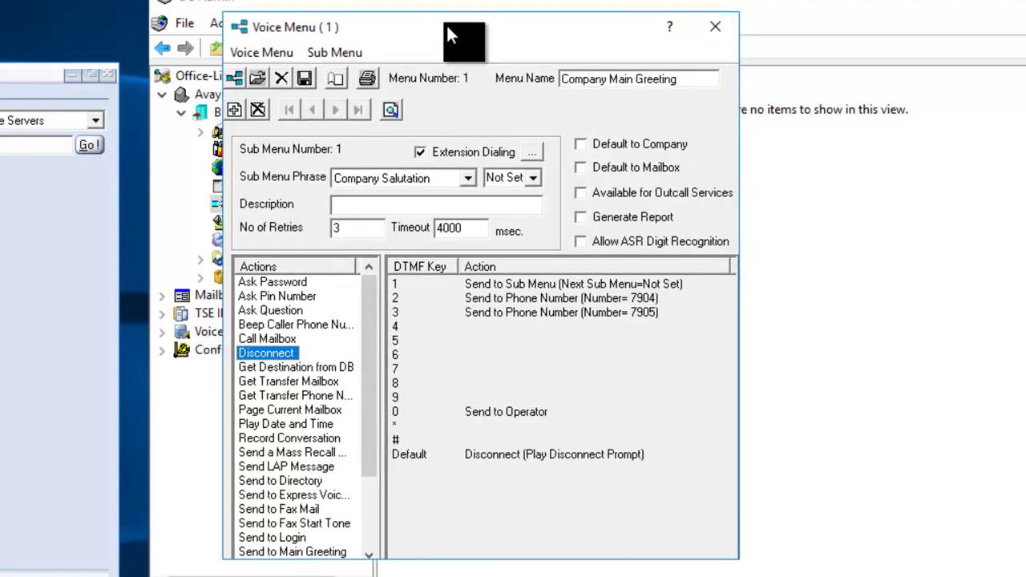
{"action": "left_click", "coordinate": [330, 55]}
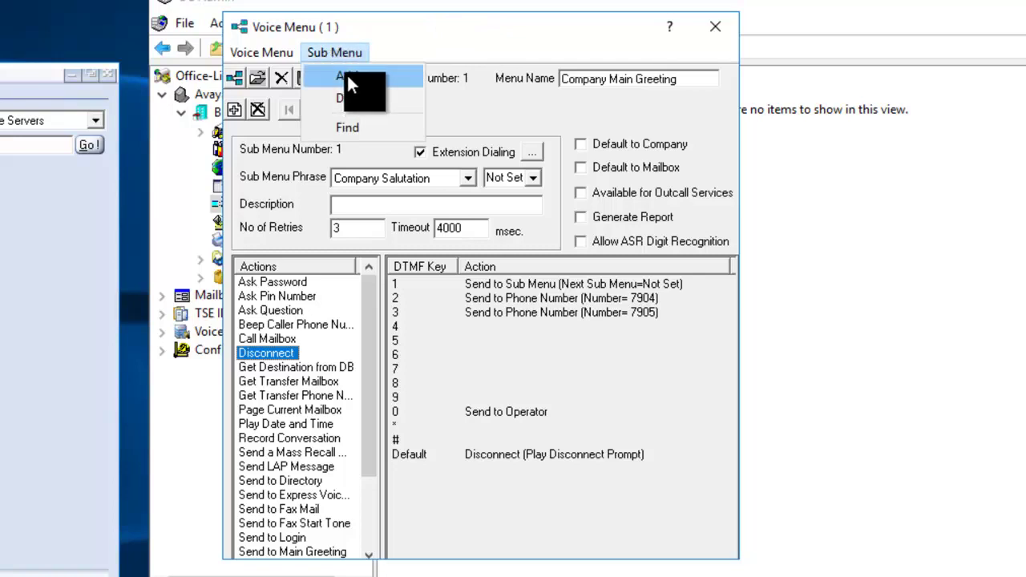
{"action": "left_click", "coordinate": [346, 75]}
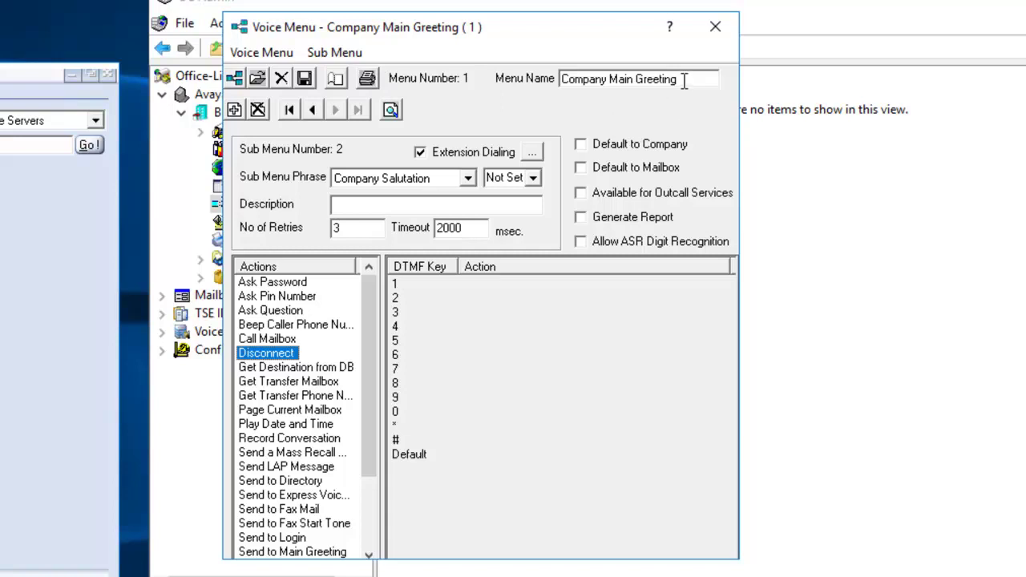
{"action": "left_click", "coordinate": [397, 207]}
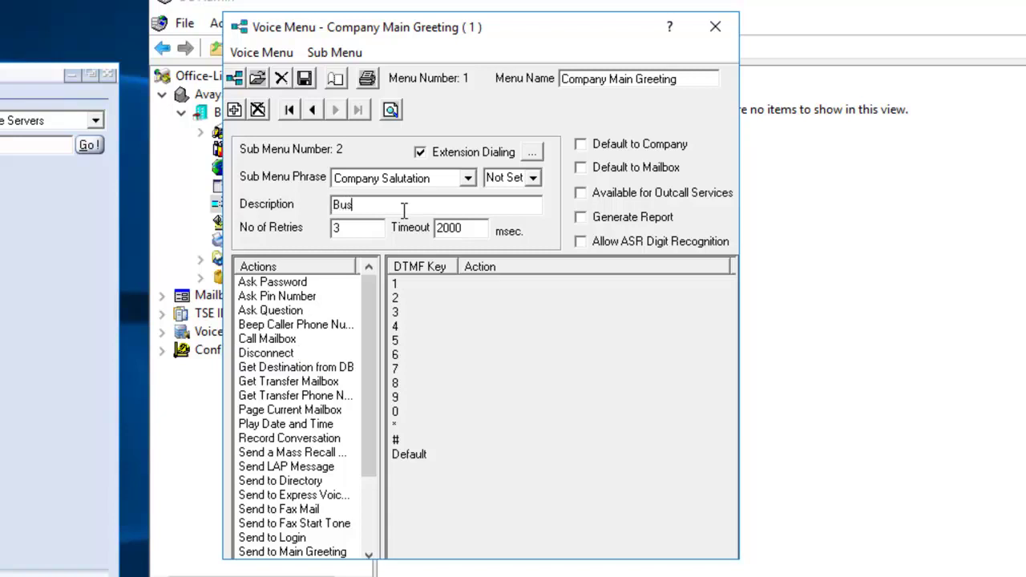
{"action": "type", "text": "Business Hours"}
Assign Send to Voice Menu to the Default key of the Business Hours sub menu, leaving the next voice menu unset
{"action": "left_click_drag", "start_coordinate": [371, 450], "coordinate": [374, 495]}
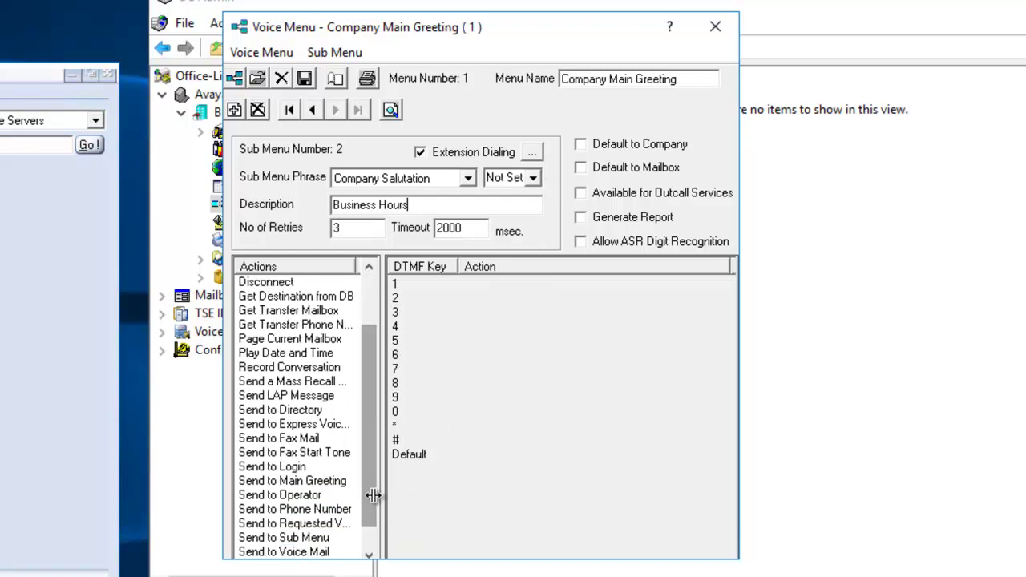
{"action": "left_click_drag", "start_coordinate": [368, 494], "coordinate": [385, 545]}
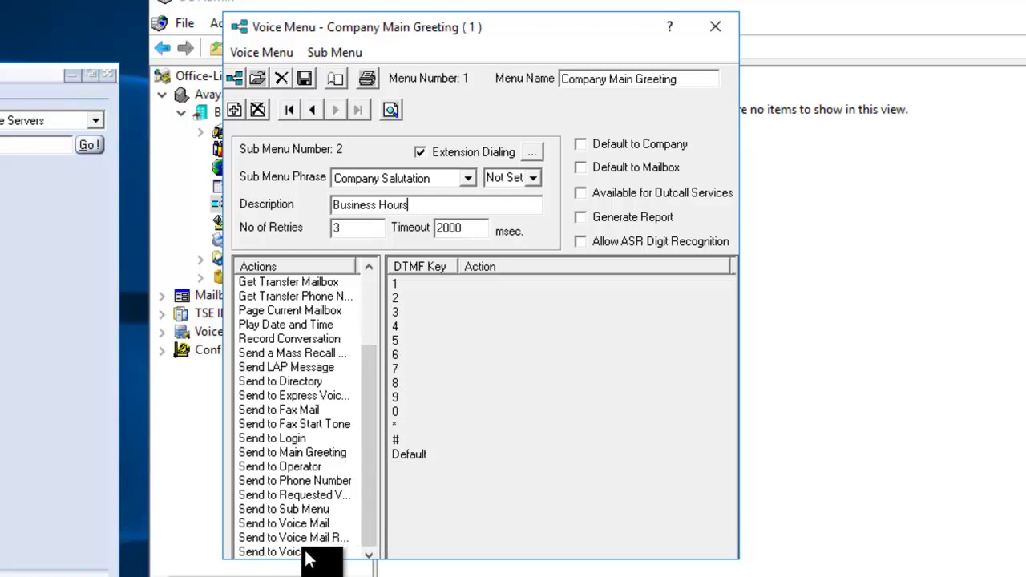
{"action": "left_click_drag", "start_coordinate": [316, 553], "coordinate": [527, 455]}
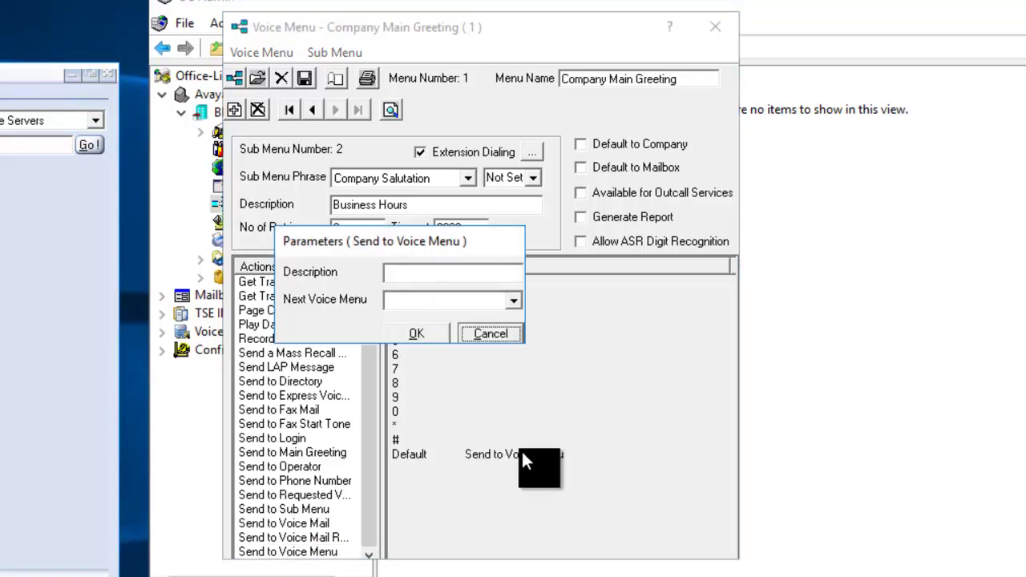
{"action": "left_click", "coordinate": [513, 302]}
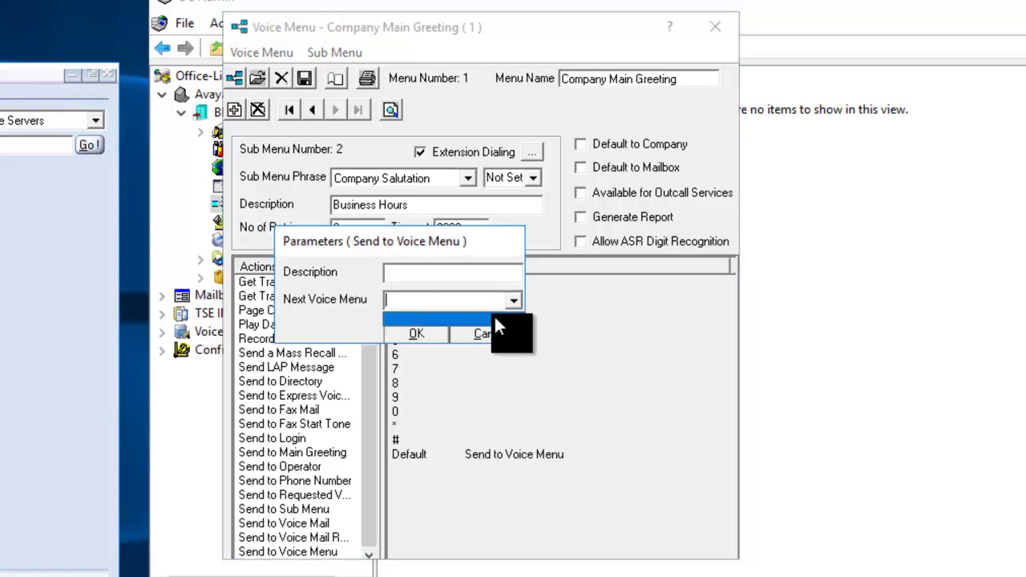
{"action": "left_click", "coordinate": [491, 330]}
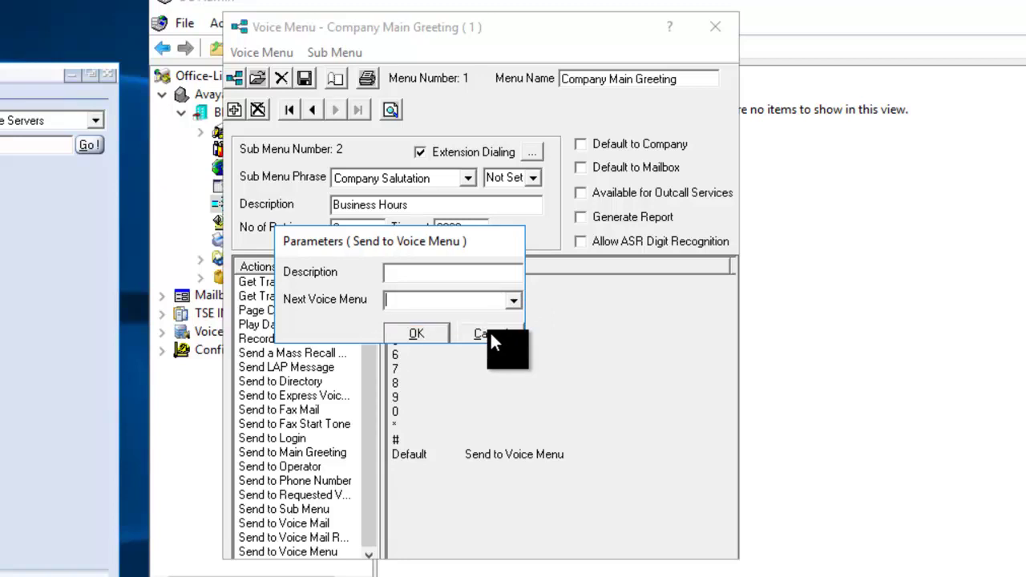
{"action": "left_click", "coordinate": [490, 330]}
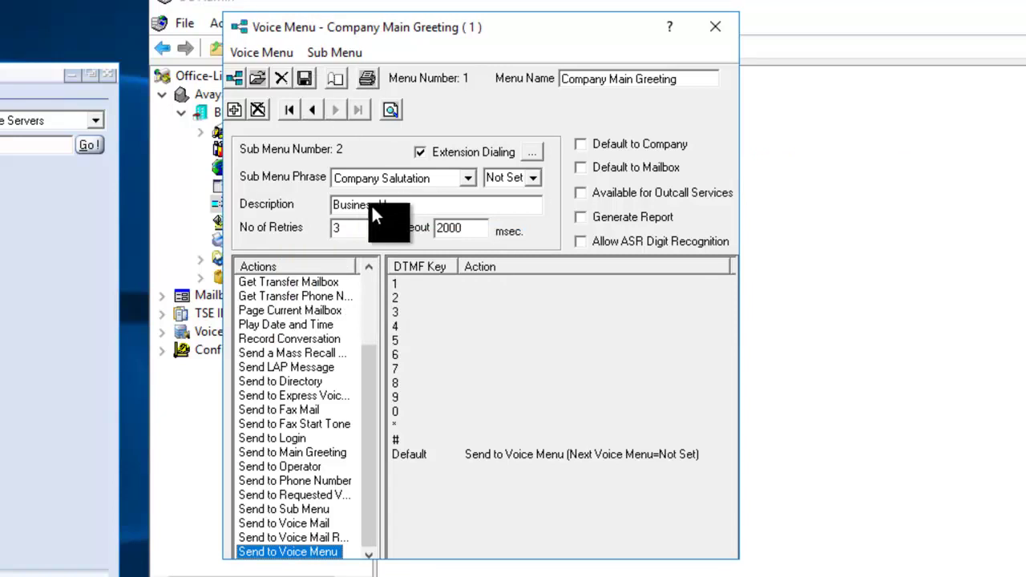
Set the Default key's Send to Voice Menu action to go to "1: Company Main Greeting" with the description "Back to Main Menu"
{"action": "double_click", "coordinate": [507, 454]}
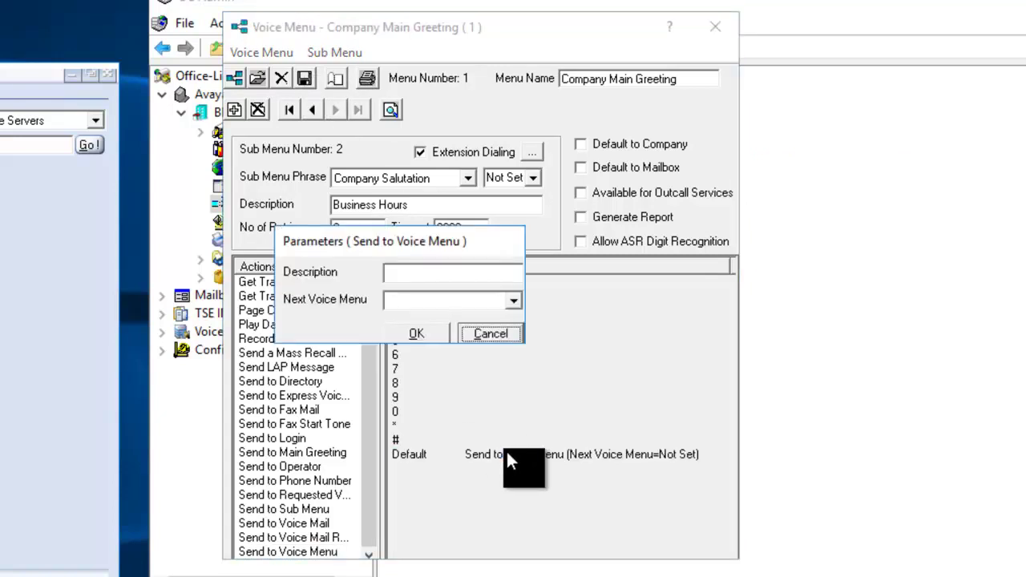
{"action": "left_click", "coordinate": [513, 300]}
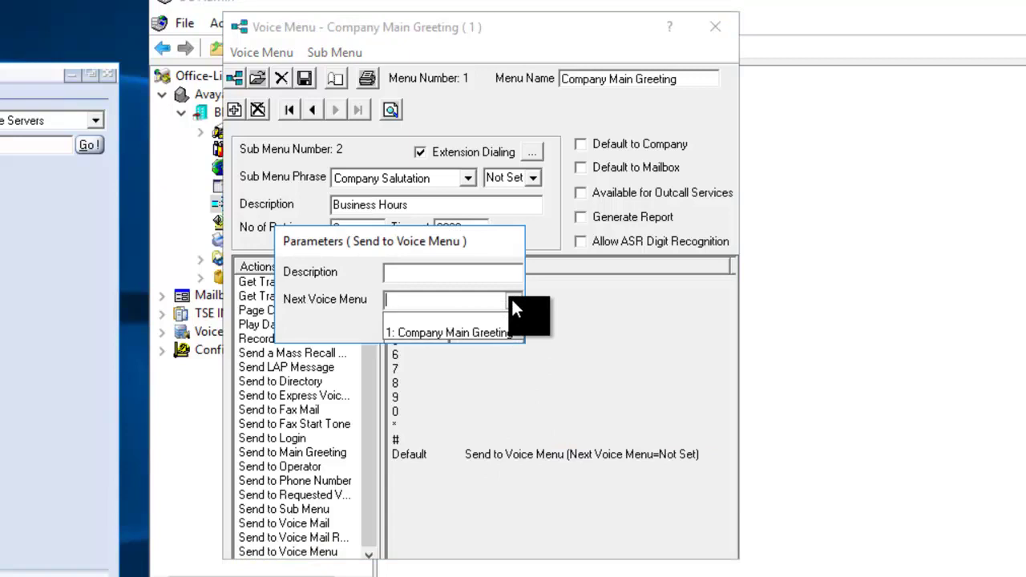
{"action": "left_click", "coordinate": [458, 331]}
{"action": "left_click", "coordinate": [434, 273]}
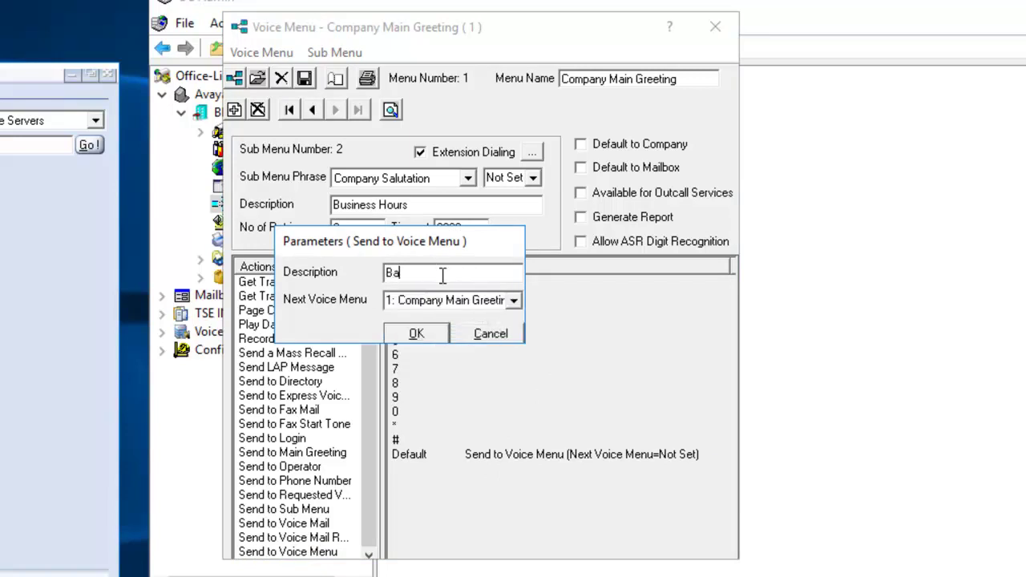
{"action": "type", "text": "Back to Main Menu"}
{"action": "left_click", "coordinate": [416, 333]}
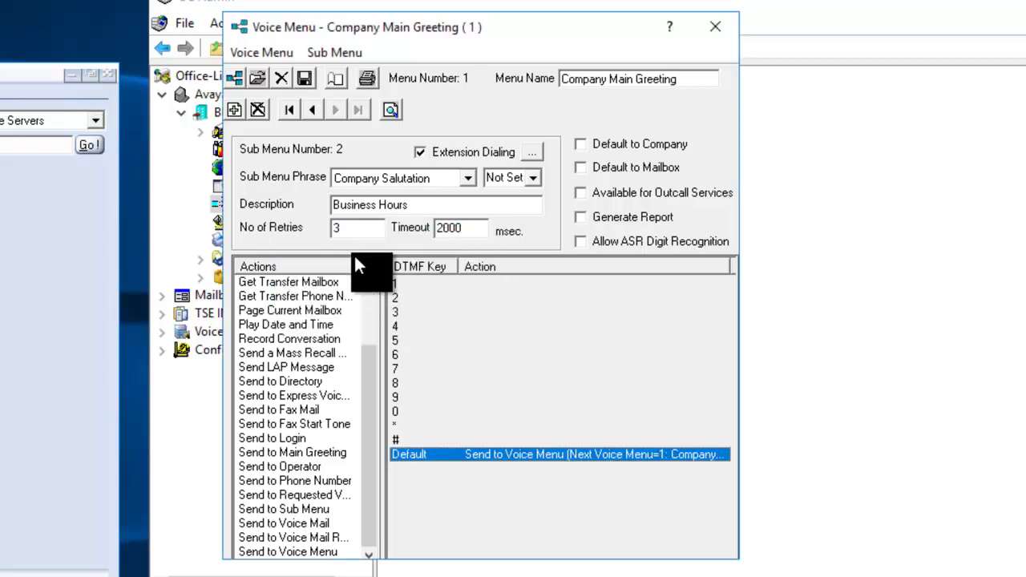
Try to save the Business Hours sub menu with 0 retries, and set its number of retries to 1
{"action": "double_click", "coordinate": [342, 229]}
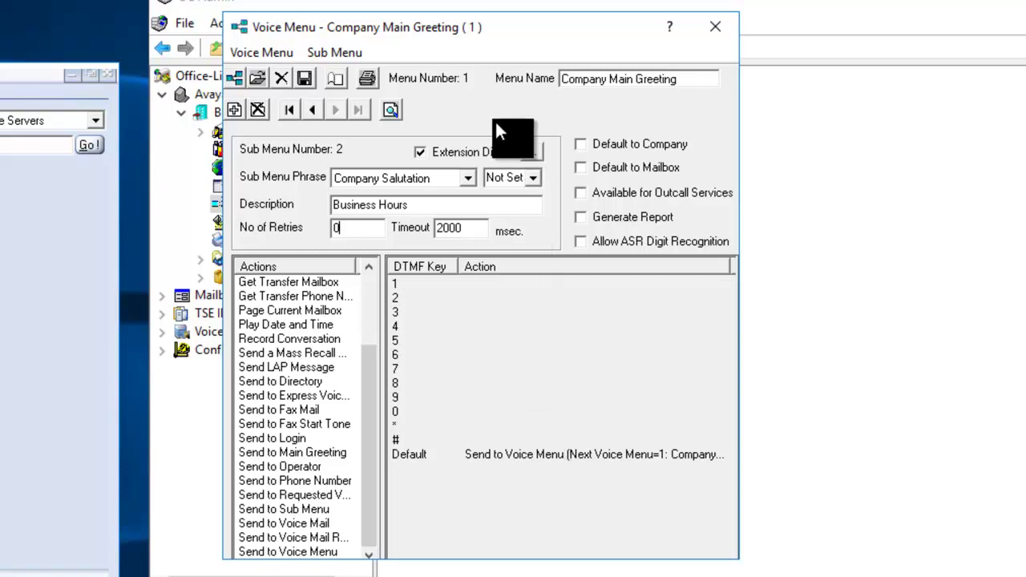
{"action": "left_click", "coordinate": [305, 76]}
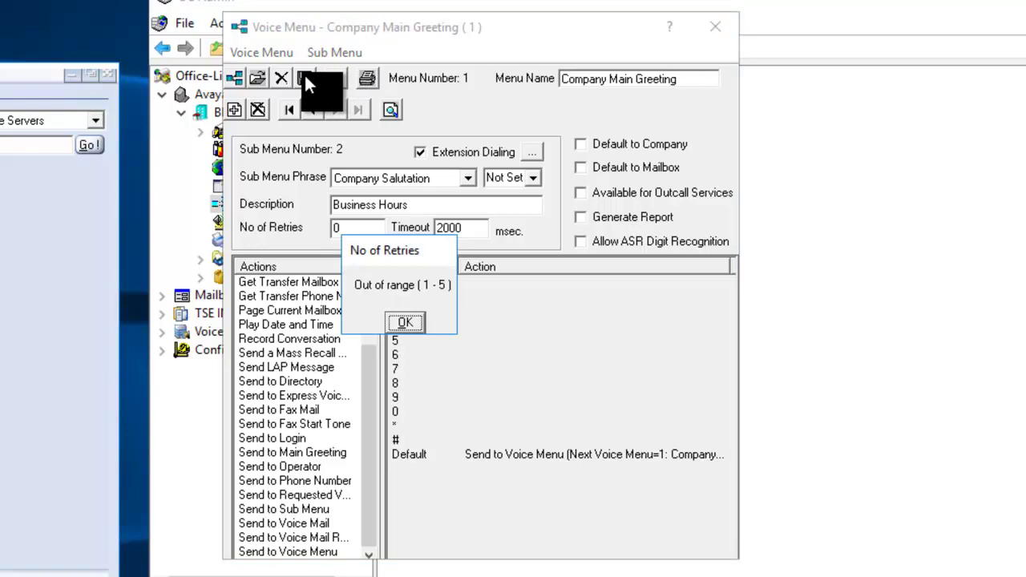
{"action": "left_click", "coordinate": [405, 314]}
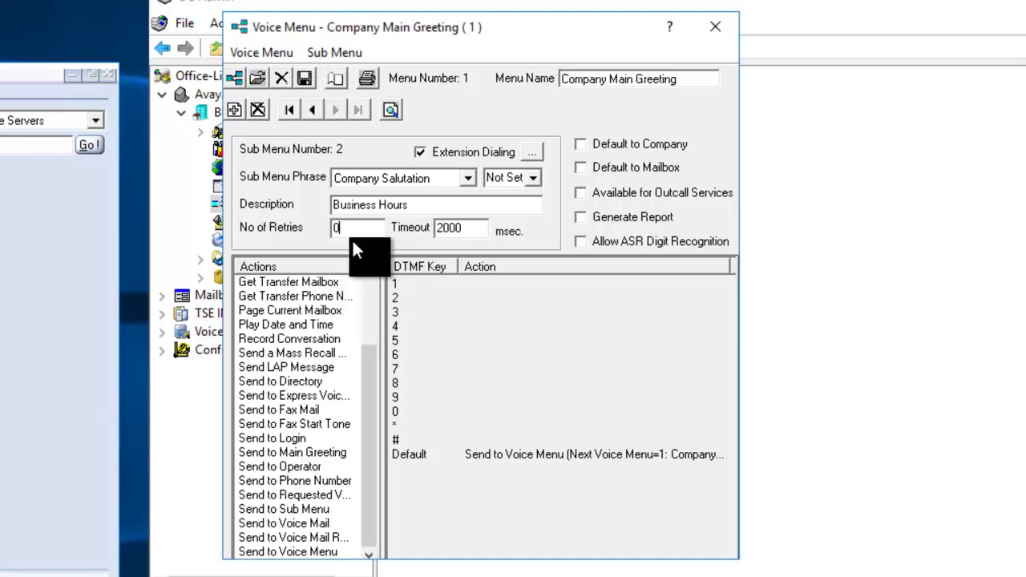
{"action": "type", "text": "1"}
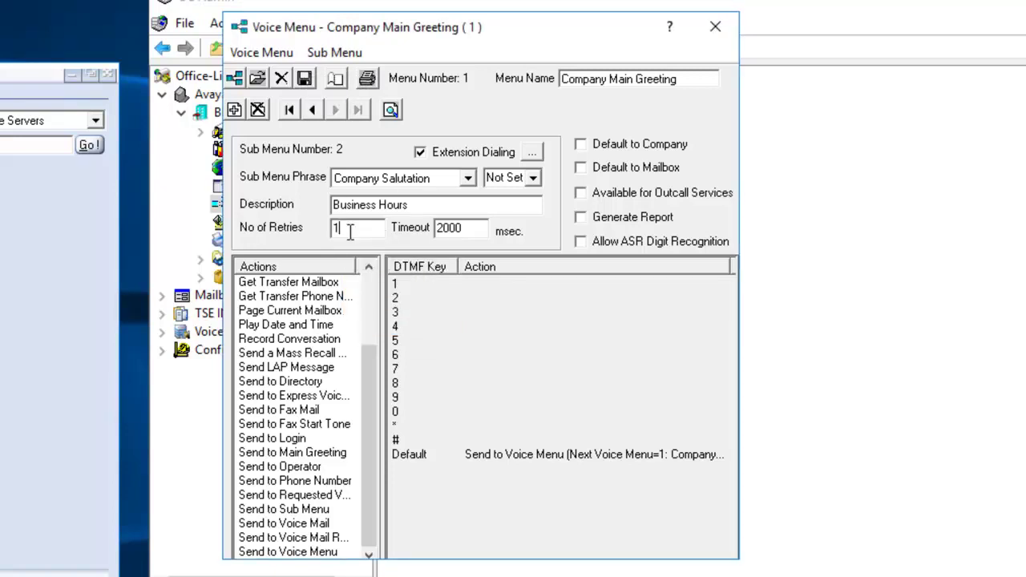
Add a third sub menu to the Company Main Greeting menu and describe it as "After Hours"
{"action": "left_click", "coordinate": [329, 58]}
{"action": "left_click", "coordinate": [343, 74]}
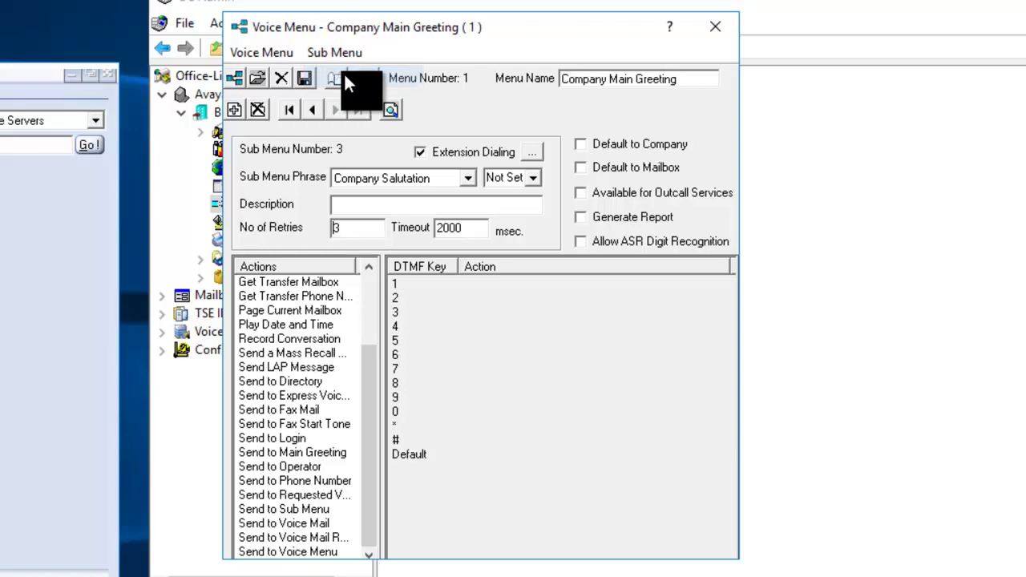
{"action": "left_click", "coordinate": [370, 208]}
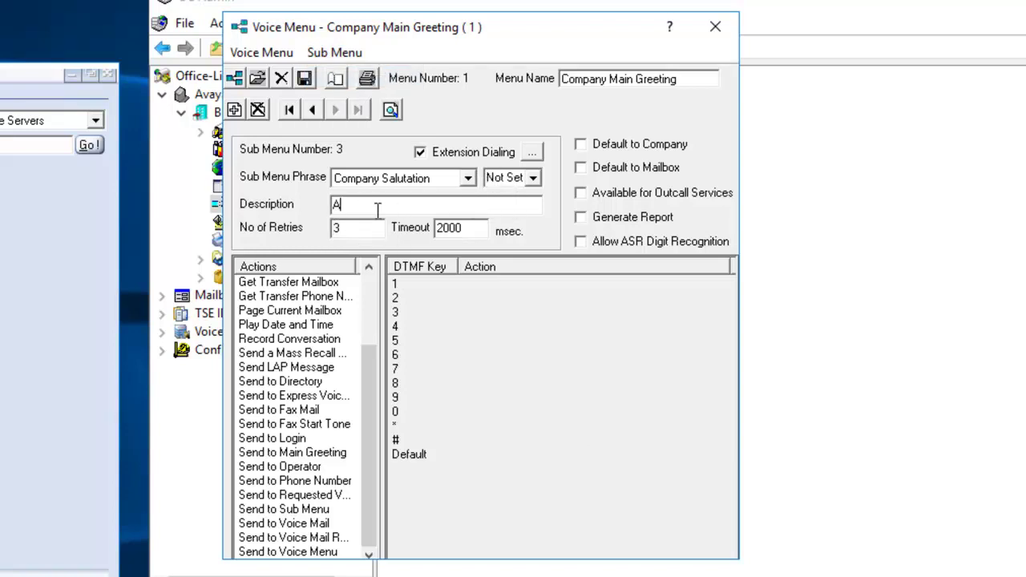
{"action": "type", "text": "After Hours"}
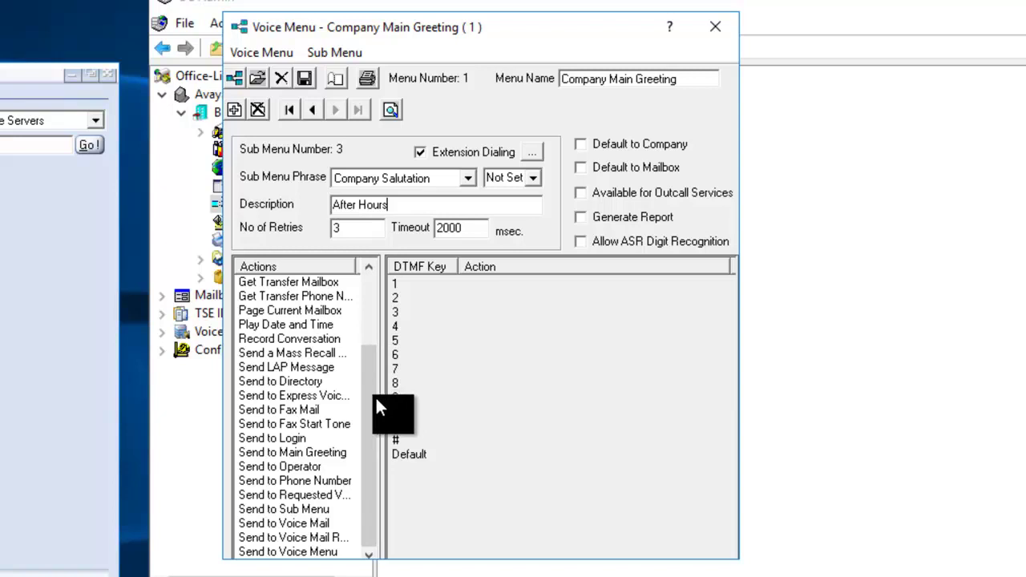
Assign Send to Voice Mail to DTMF key 2 of the After Hours sub menu, using mailbox 7904 and the description "voicemail Sales"
{"action": "left_click", "coordinate": [289, 523]}
{"action": "left_click_drag", "start_coordinate": [480, 337], "coordinate": [544, 305]}
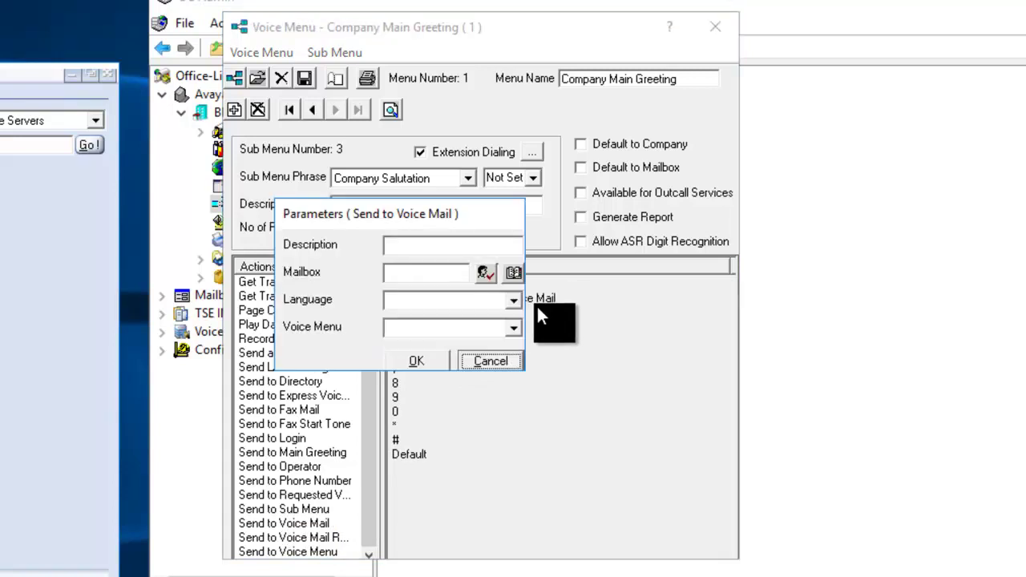
{"action": "left_click", "coordinate": [441, 274]}
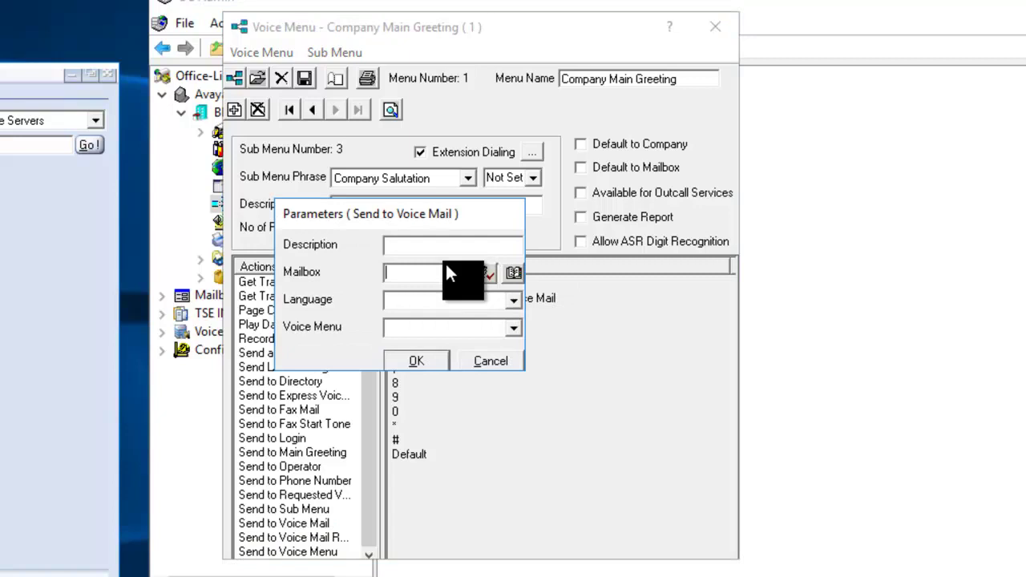
{"action": "type", "text": "7904"}
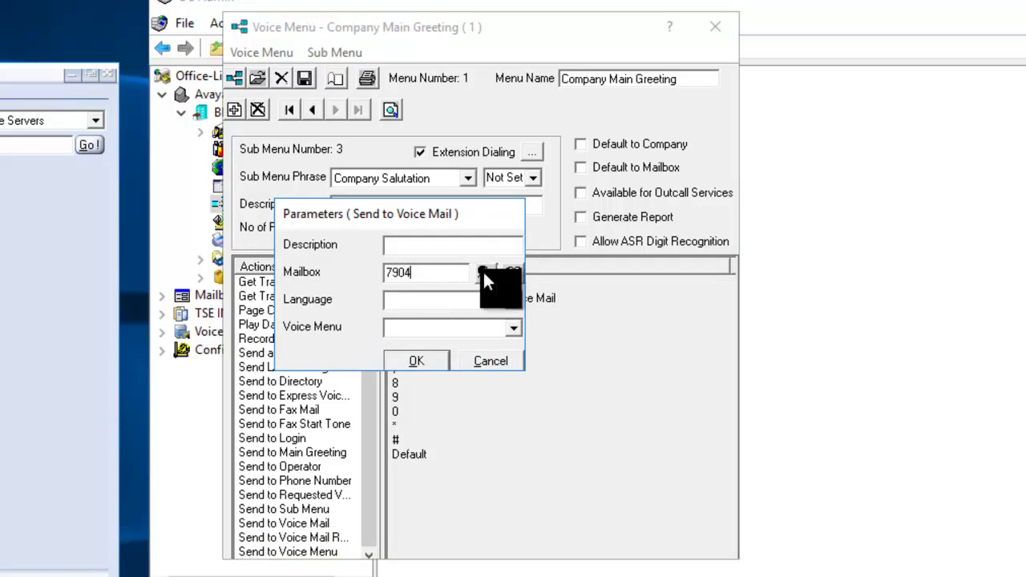
{"action": "left_click", "coordinate": [486, 273]}
{"action": "left_click", "coordinate": [437, 248]}
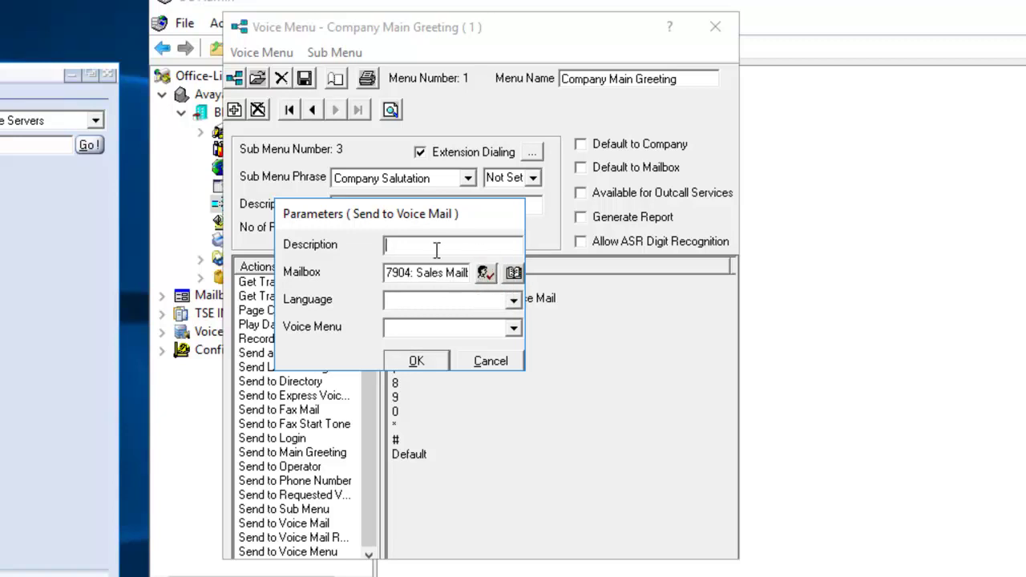
{"action": "type", "text": "voicemail Sales"}
{"action": "left_click", "coordinate": [425, 359]}
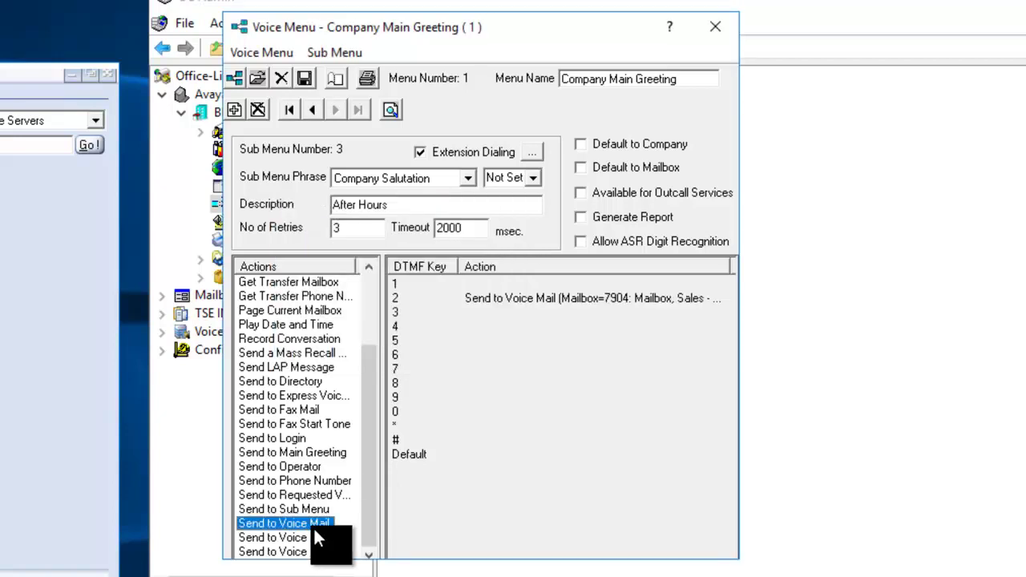
Assign Send to Voice Mail to DTMF key 3, using mailbox 7905 and the description "voicemail Service"
{"action": "left_click_drag", "start_coordinate": [296, 523], "coordinate": [523, 312]}
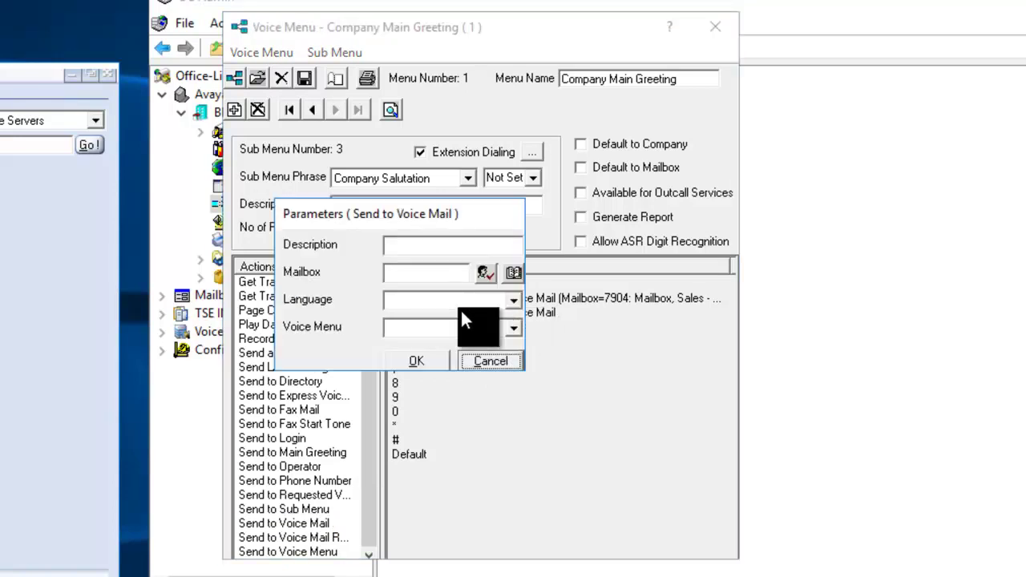
{"action": "left_click", "coordinate": [428, 249]}
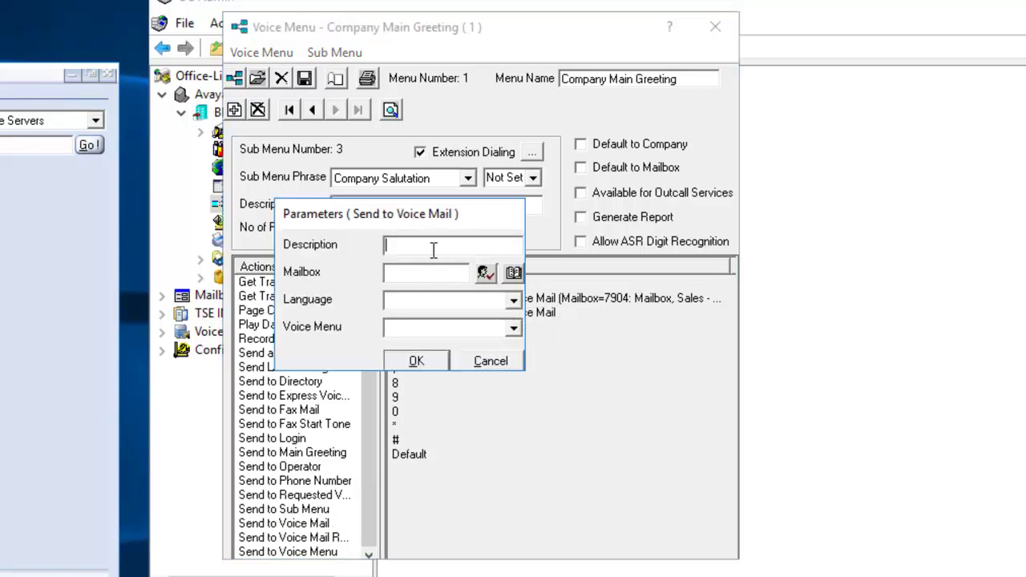
{"action": "type", "text": "voicemail Service"}
{"action": "left_click", "coordinate": [433, 248]}
{"action": "left_click", "coordinate": [424, 273]}
{"action": "type", "text": "7905"}
{"action": "left_click", "coordinate": [486, 272]}
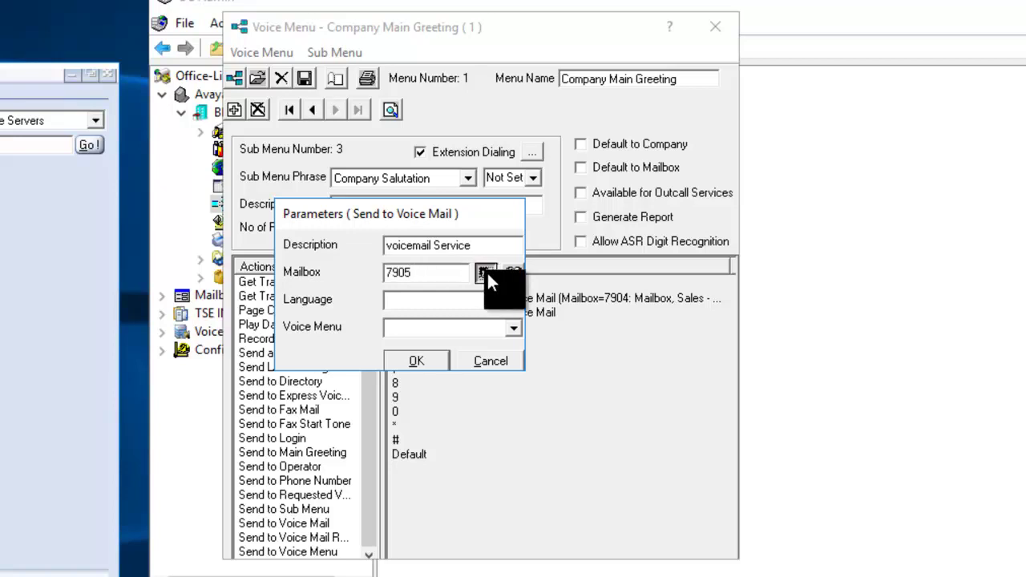
{"action": "left_click", "coordinate": [415, 360]}
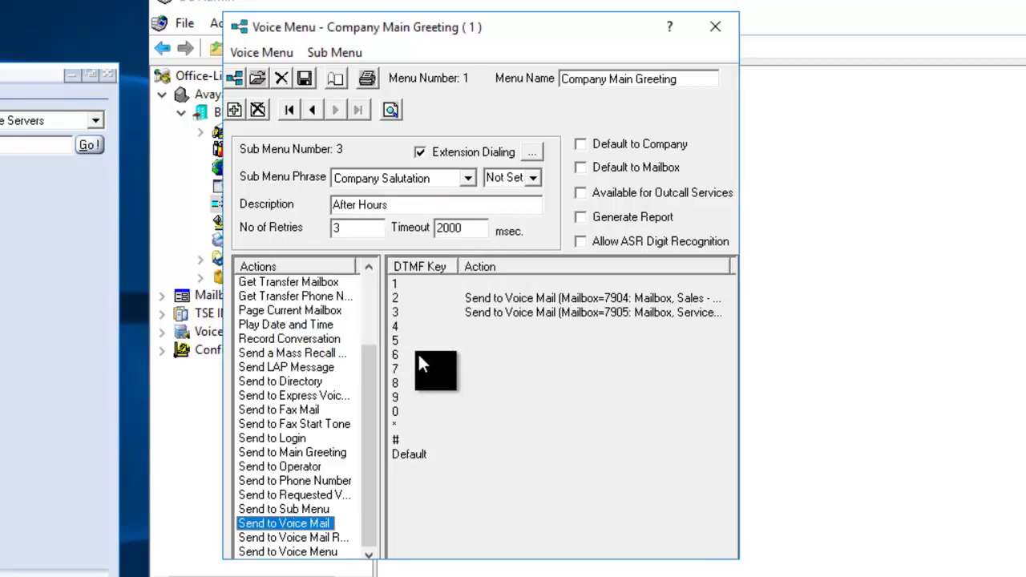
Assign Send to Voice Mail to DTMF key 0, using mailbox 7716 and the description "VM To Operator"
{"action": "left_click_drag", "start_coordinate": [287, 524], "coordinate": [529, 417]}
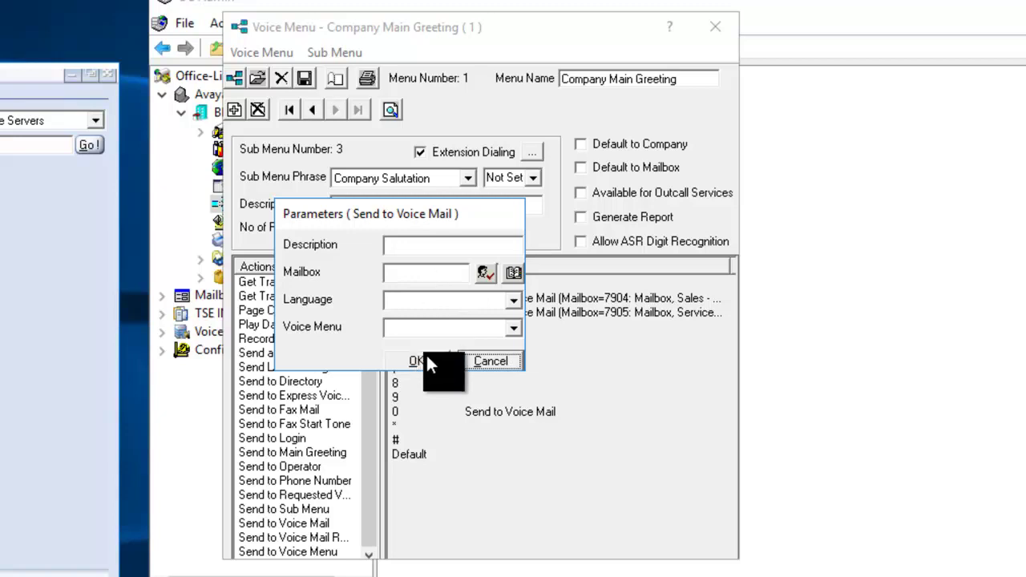
{"action": "left_click", "coordinate": [427, 243]}
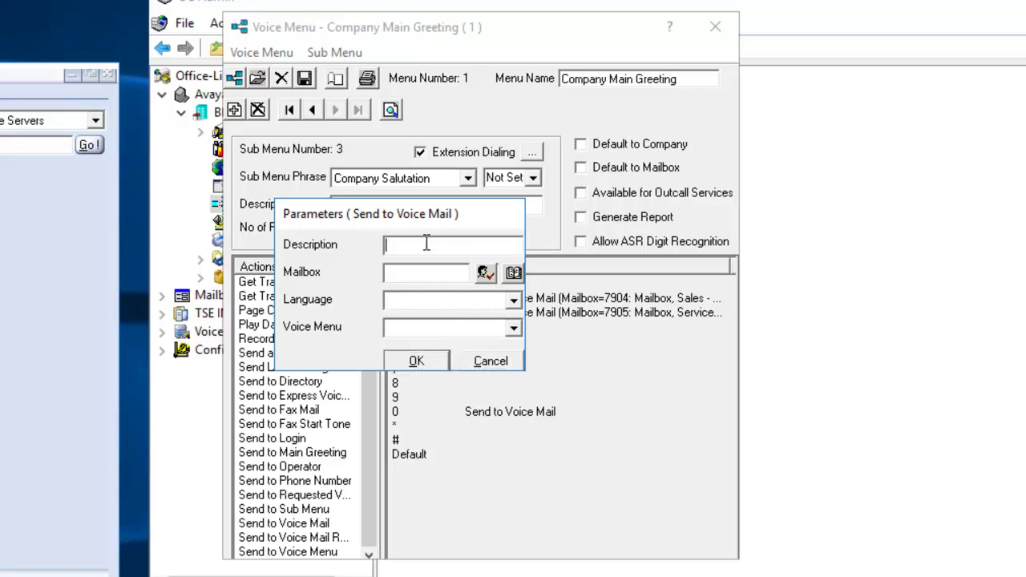
{"action": "type", "text": "Sned To Operator"}
{"action": "left_click", "coordinate": [431, 276]}
{"action": "type", "text": "7716"}
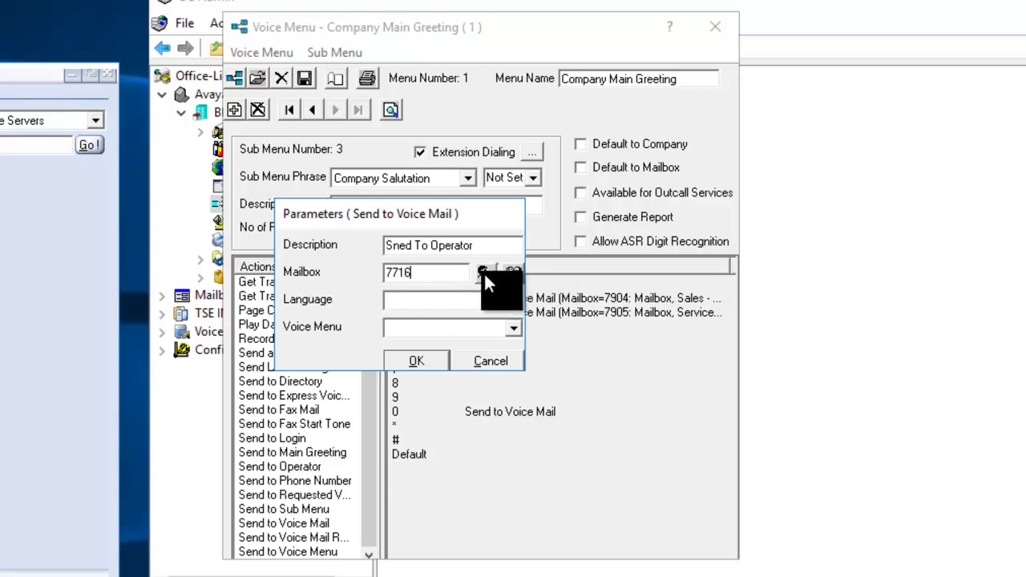
{"action": "left_click", "coordinate": [409, 249]}
{"action": "left_click", "coordinate": [415, 251]}
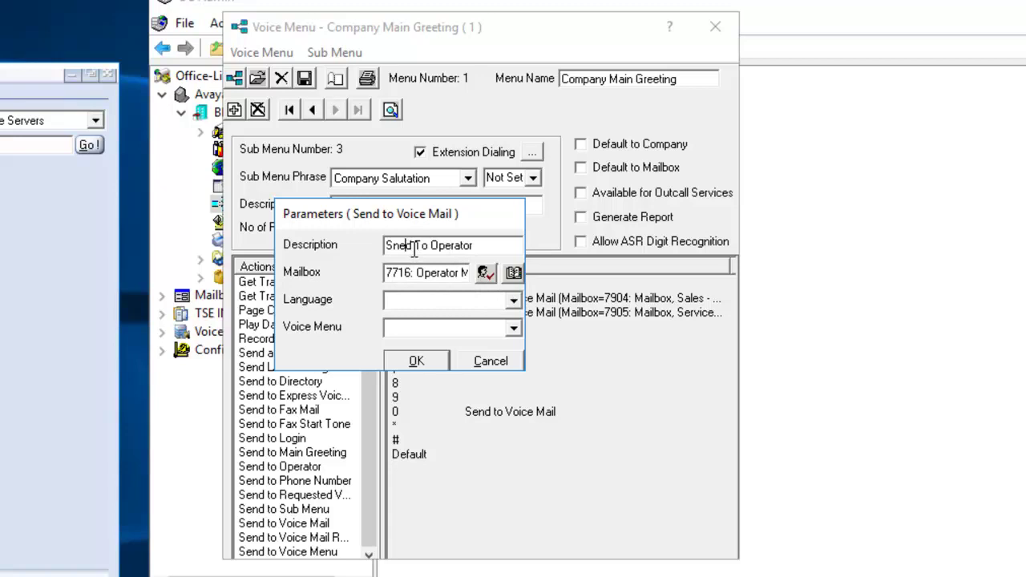
{"action": "key", "text": "BackSpace"}
{"action": "key", "text": "BackSpace"}
{"action": "type", "text": "nd"}
{"action": "left_click_drag", "start_coordinate": [413, 249], "coordinate": [377, 247]}
{"action": "type", "text": "VM"}
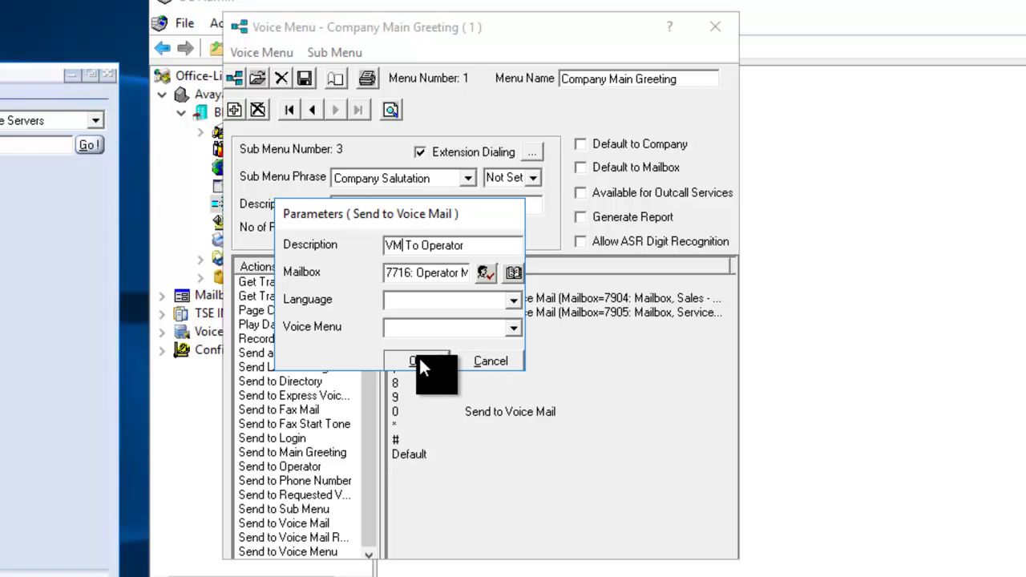
{"action": "left_click", "coordinate": [421, 360]}
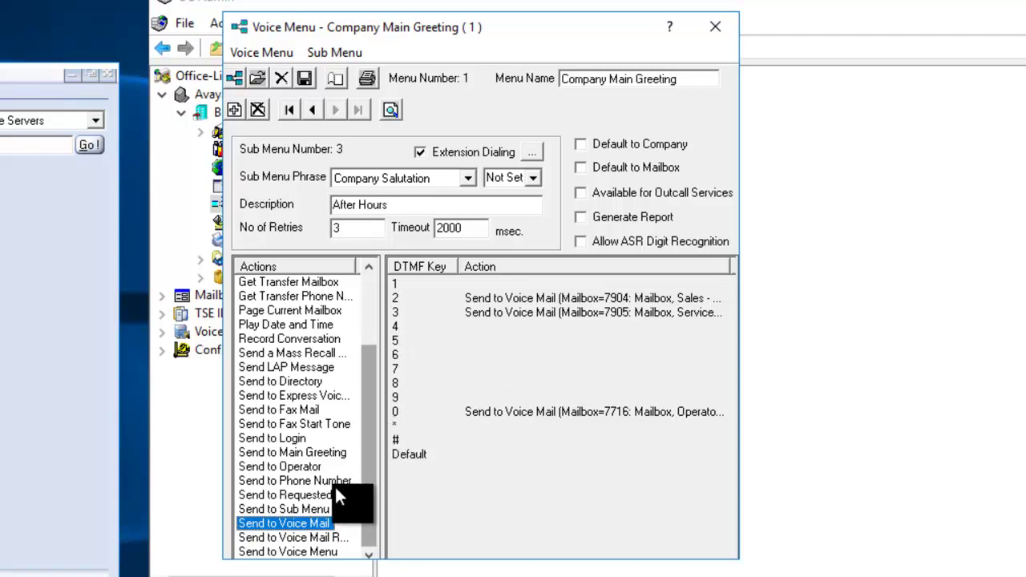
Assign Send to Sub Menu to DTMF key 1, described as "Business Hours" and leading to sub menu "2: Business Hours"
{"action": "left_click_drag", "start_coordinate": [301, 510], "coordinate": [536, 279]}
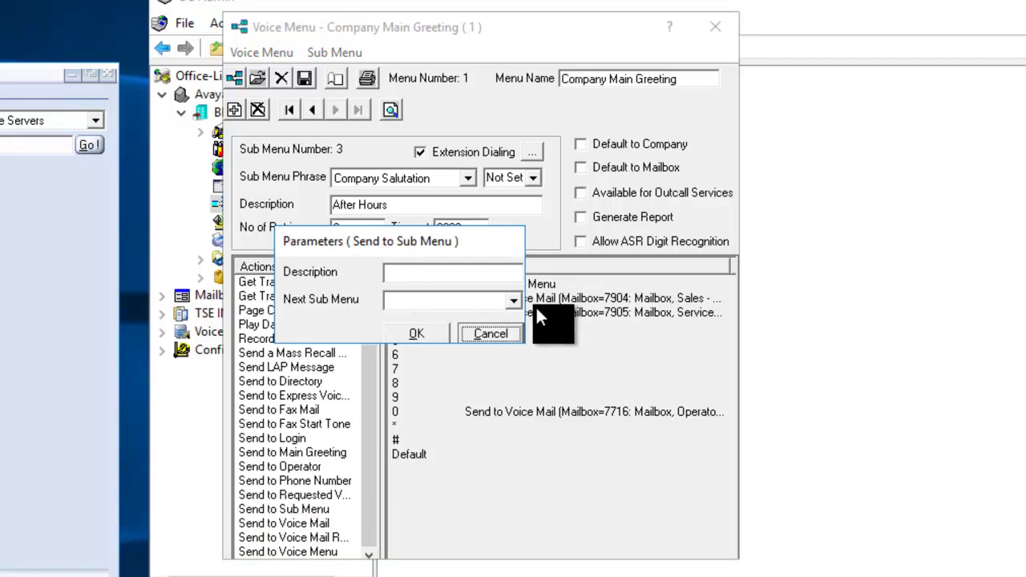
{"action": "left_click", "coordinate": [416, 277]}
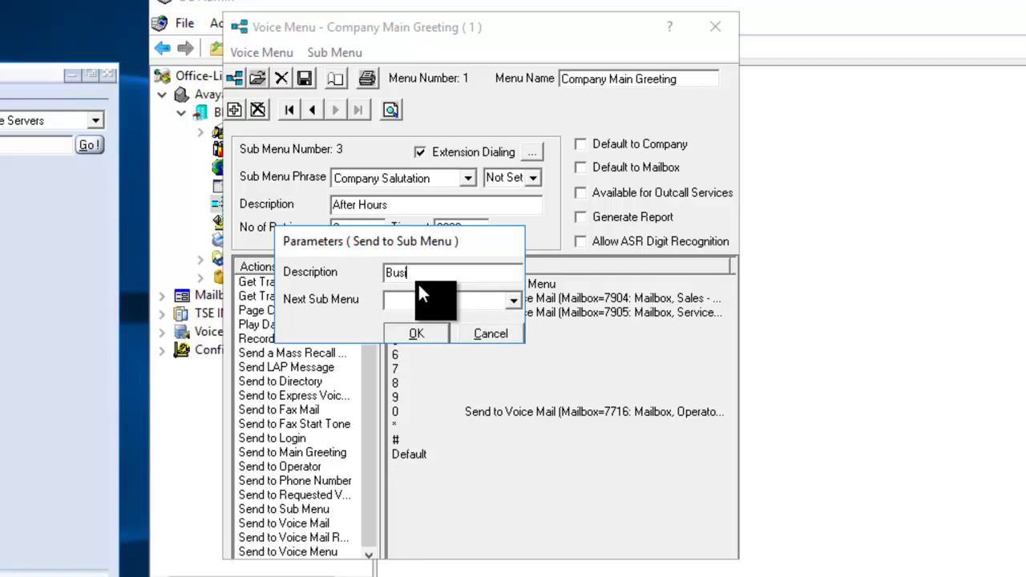
{"action": "type", "text": "Business Hours"}
{"action": "left_click", "coordinate": [508, 301]}
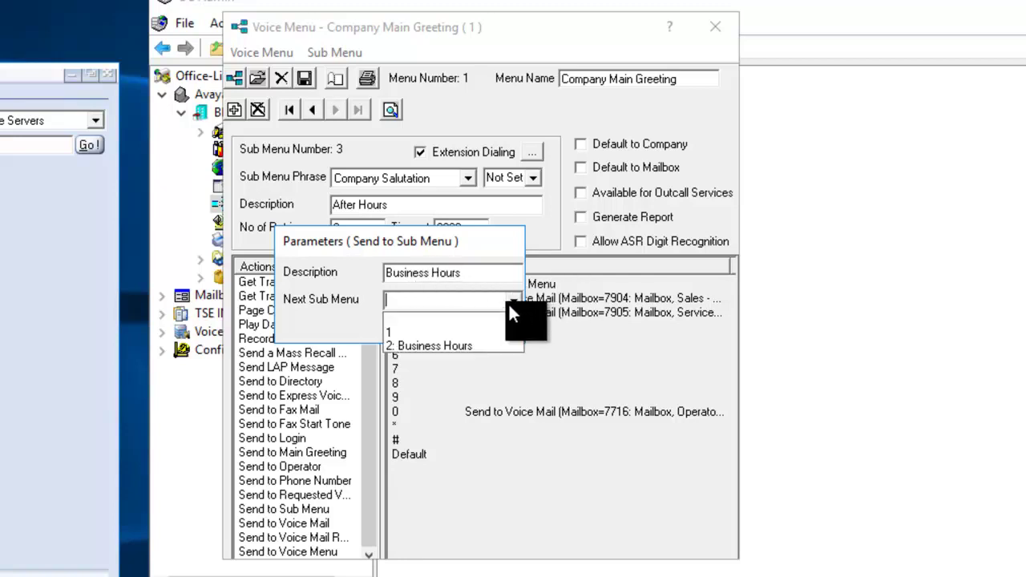
{"action": "left_click", "coordinate": [461, 344]}
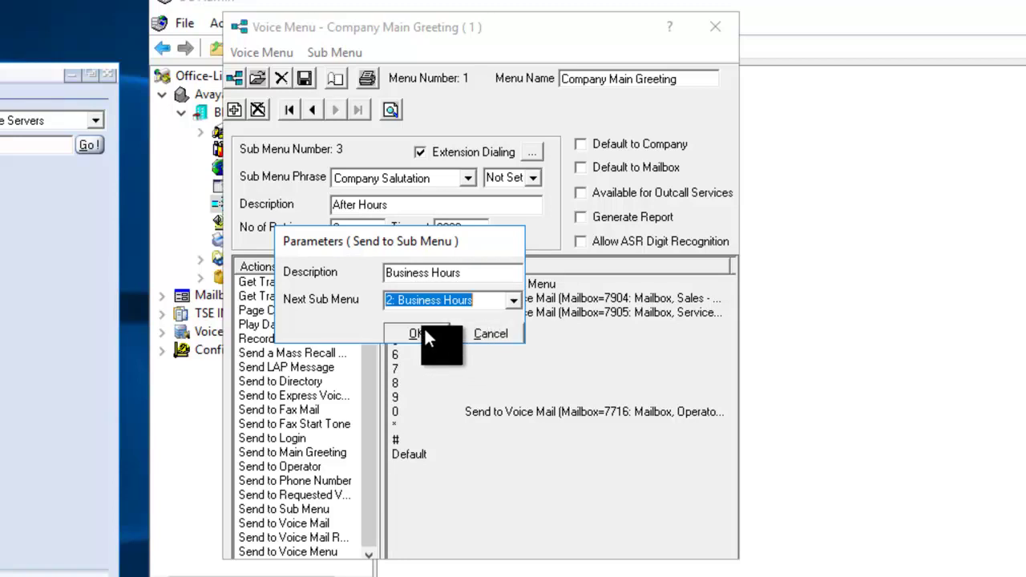
{"action": "left_click", "coordinate": [425, 332]}
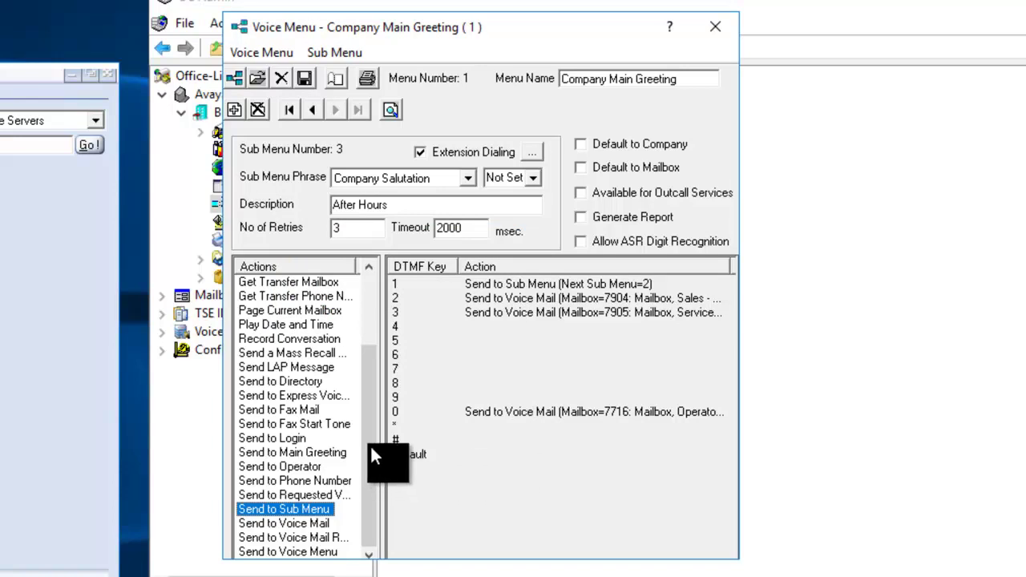
Assign Disconnect to the Default key of the After Hours sub menu with the Play Disconnect Prompt option enabled
{"action": "left_click_drag", "start_coordinate": [368, 388], "coordinate": [369, 370]}
{"action": "left_click", "coordinate": [267, 338]}
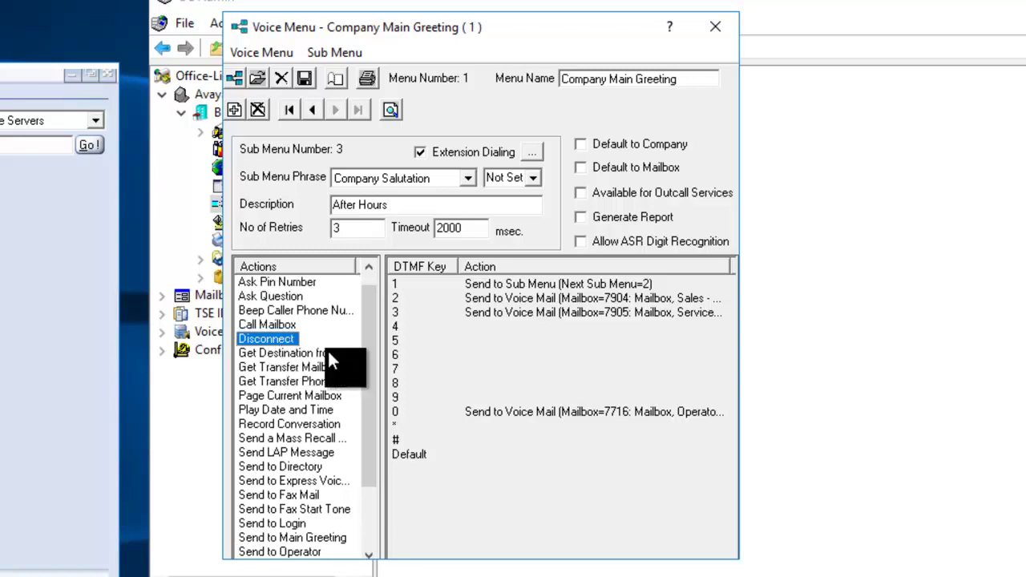
{"action": "left_click_drag", "start_coordinate": [532, 454], "coordinate": [533, 454]}
{"action": "left_click", "coordinate": [286, 287]}
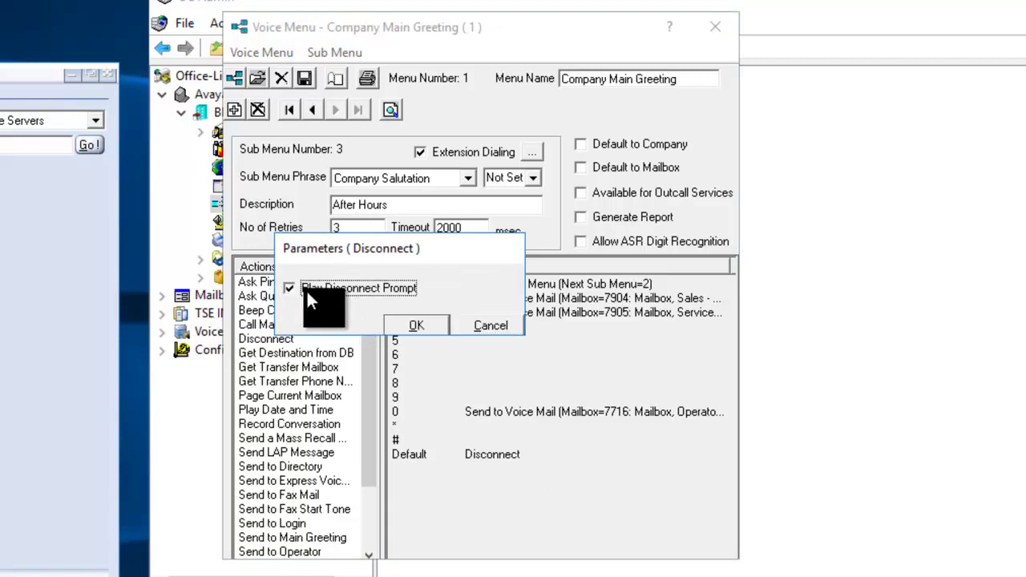
{"action": "left_click", "coordinate": [417, 326]}
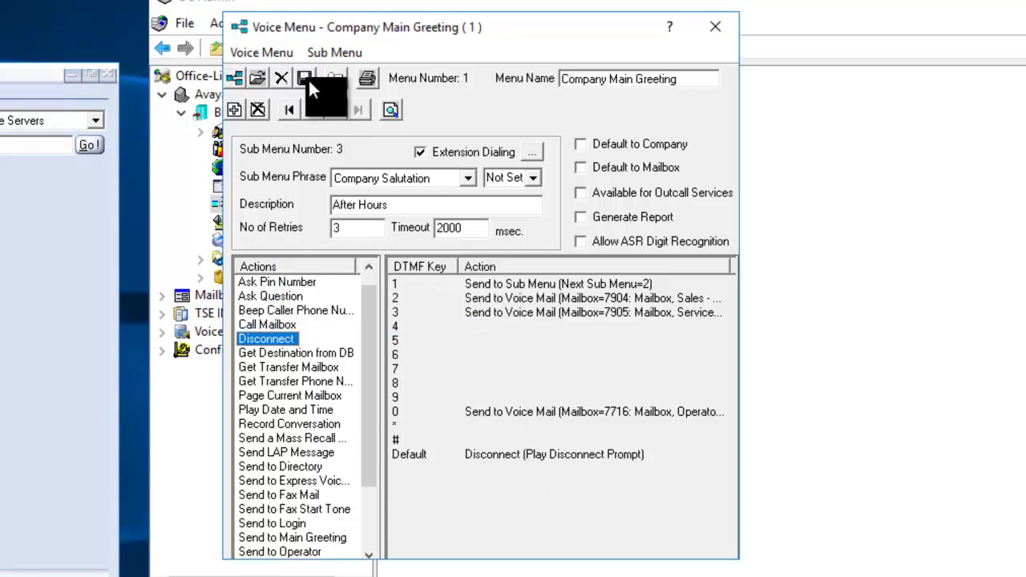